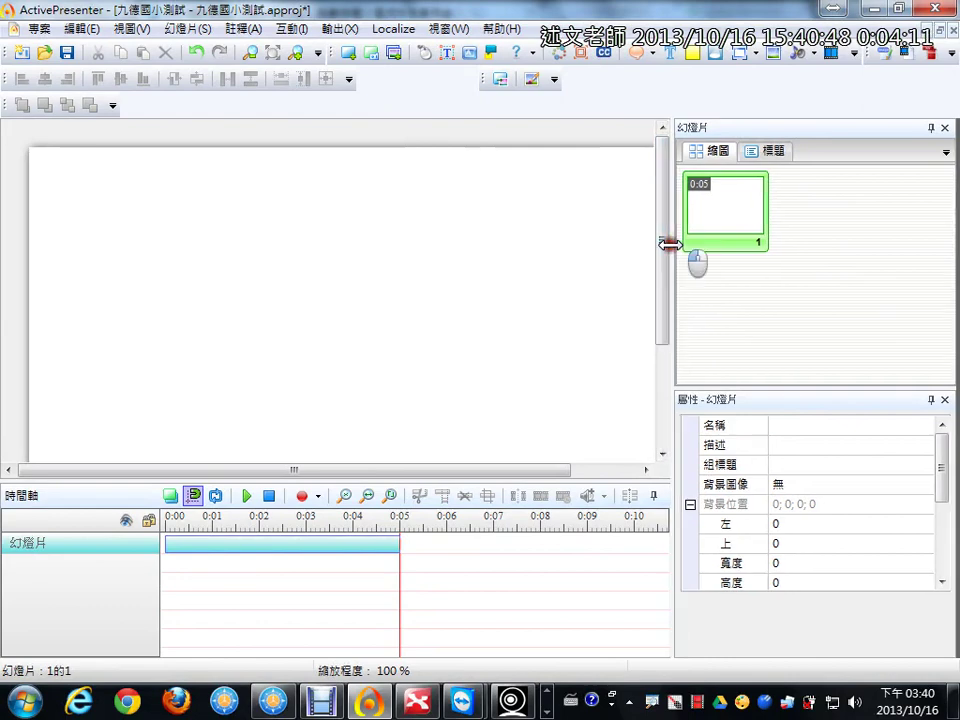
Widen the slide editing area and zoom out to 70 % so the whole slide fits
drag(671, 250, 701, 253)
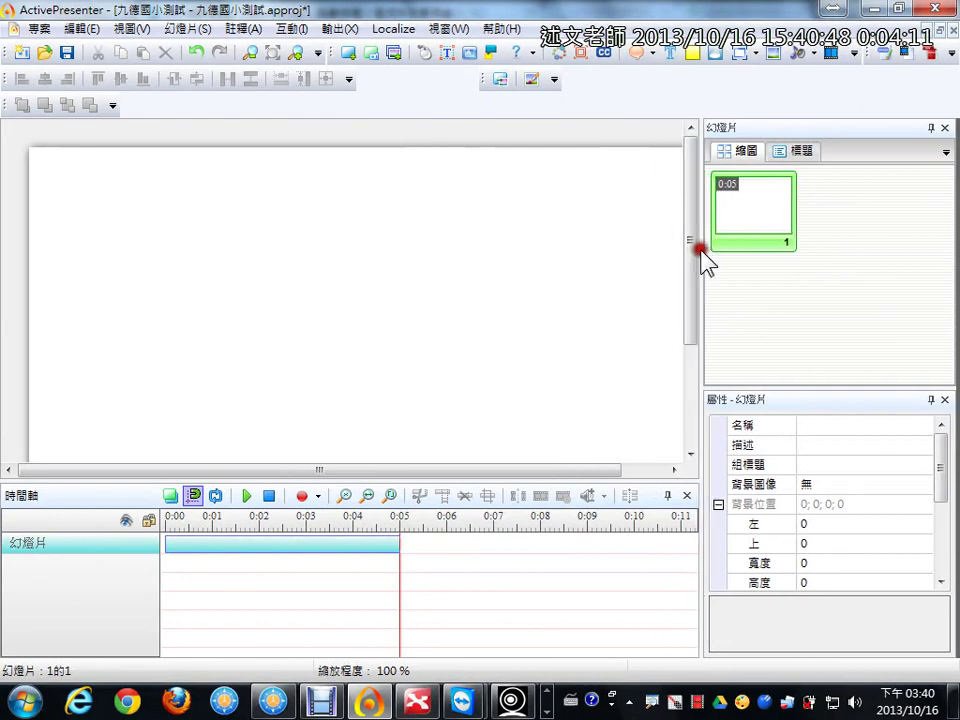
click(257, 60)
click(257, 60)
click(257, 60)
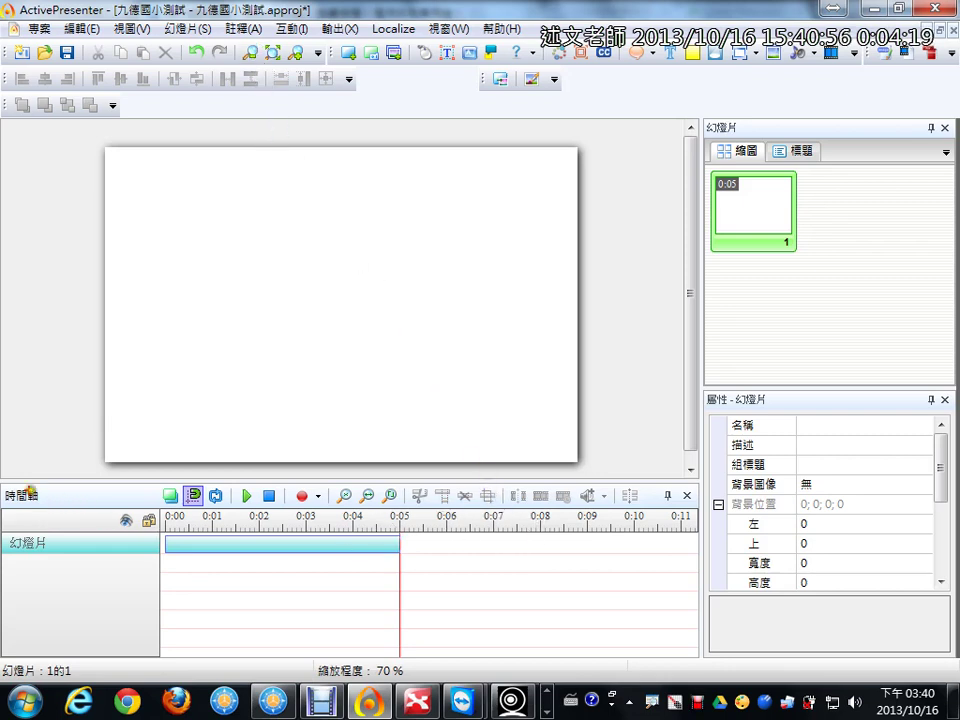
drag(4, 482, 685, 676)
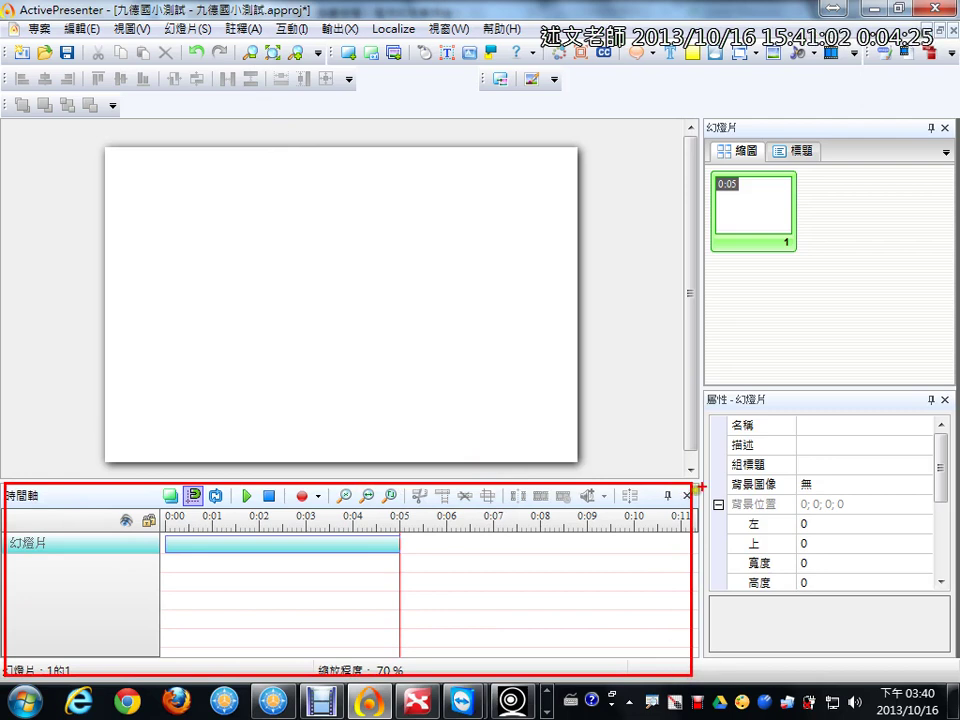
mouse_move(704, 119)
mouse_down()
mouse_move(810, 291)
mouse_move(955, 392)
mouse_up()
drag(849, 216, 897, 228)
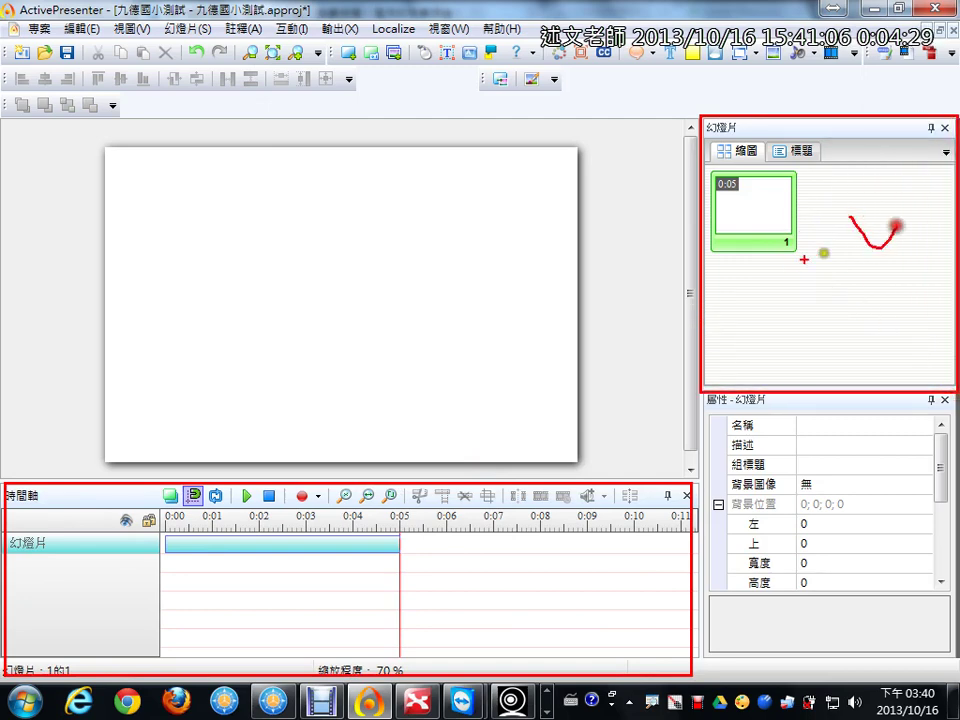
drag(768, 284, 848, 266)
drag(890, 297, 933, 278)
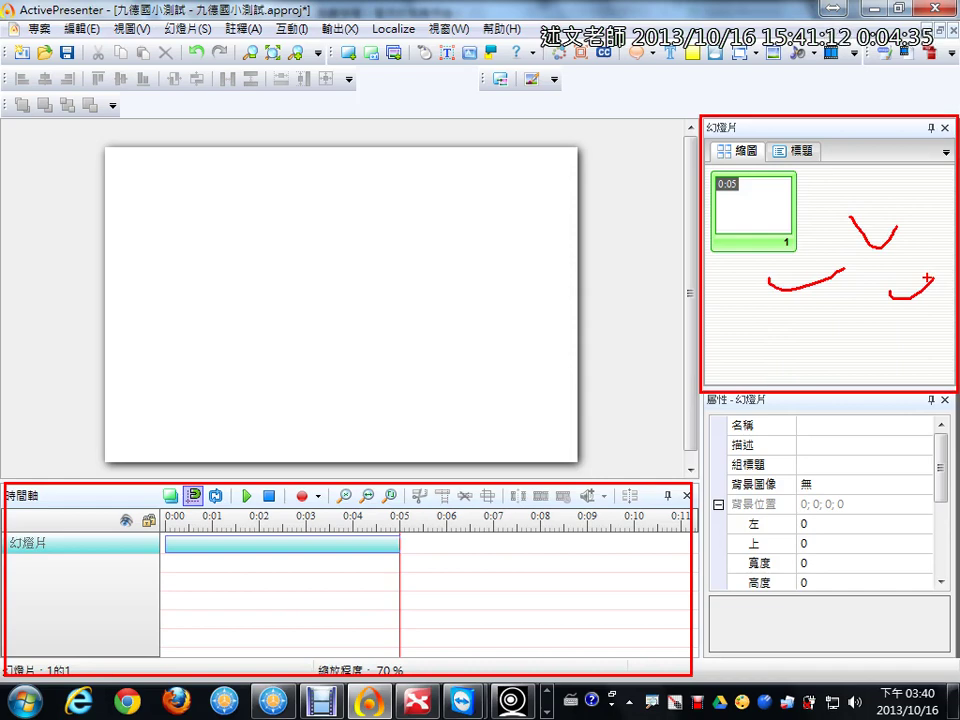
key(Escape)
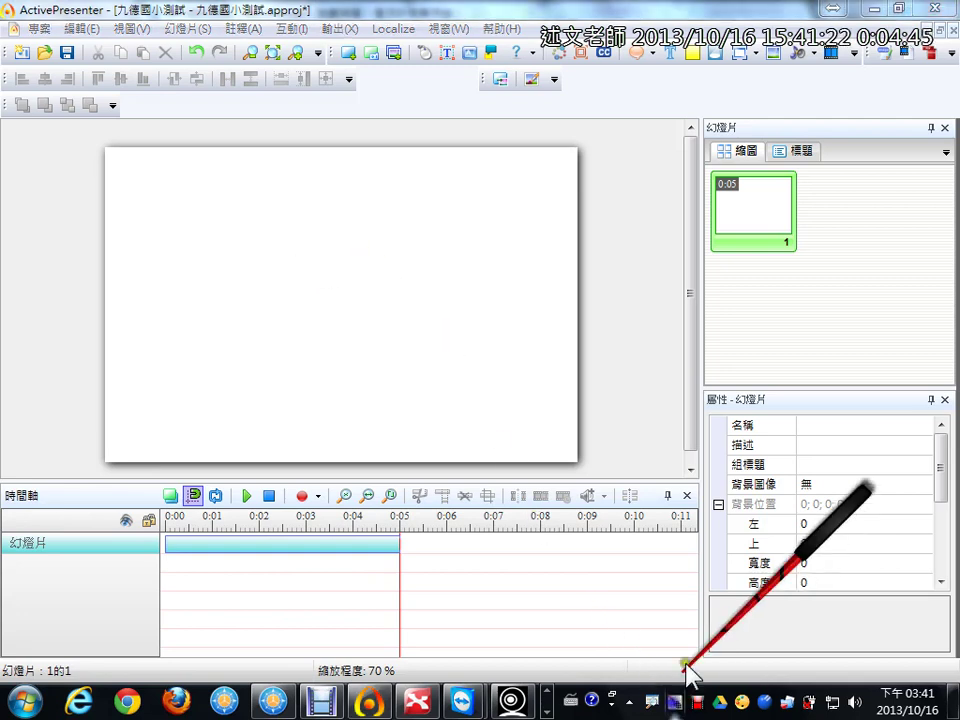
Insert the video 手牽手濃情版.flv from the 下載暫存 folder on SD Card (G:) onto the slide
click(828, 55)
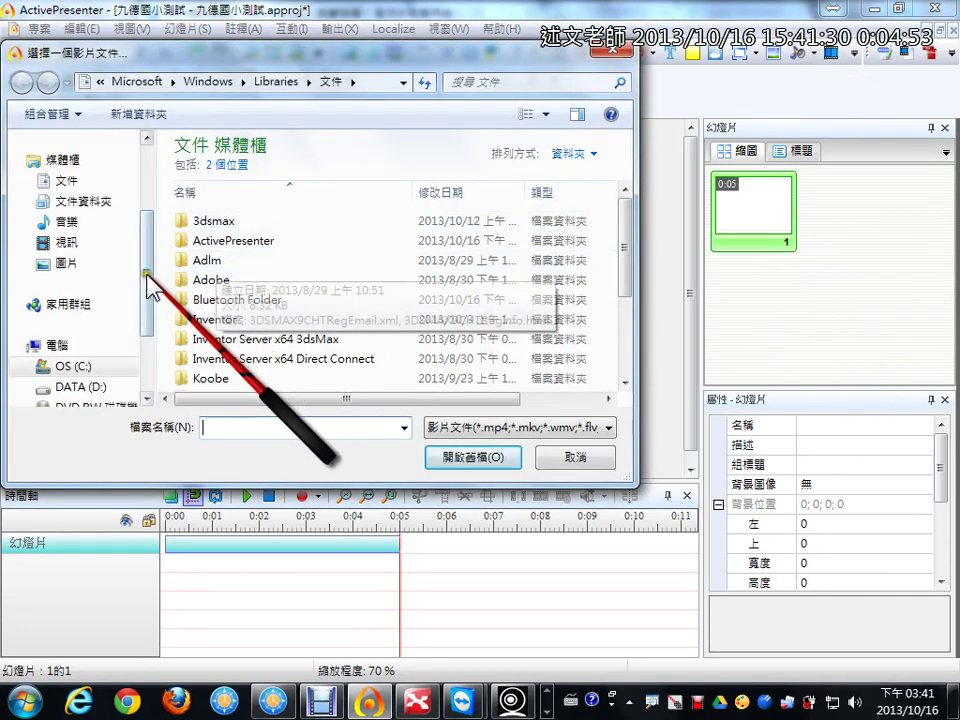
scroll(140, 295, down, 3)
click(124, 325)
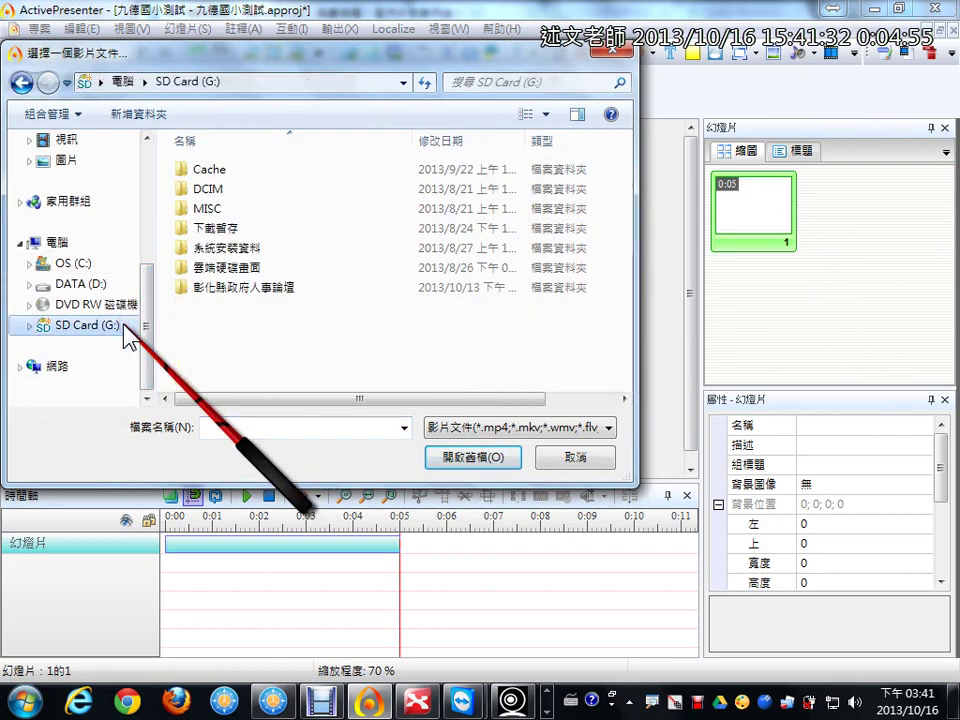
double_click(196, 230)
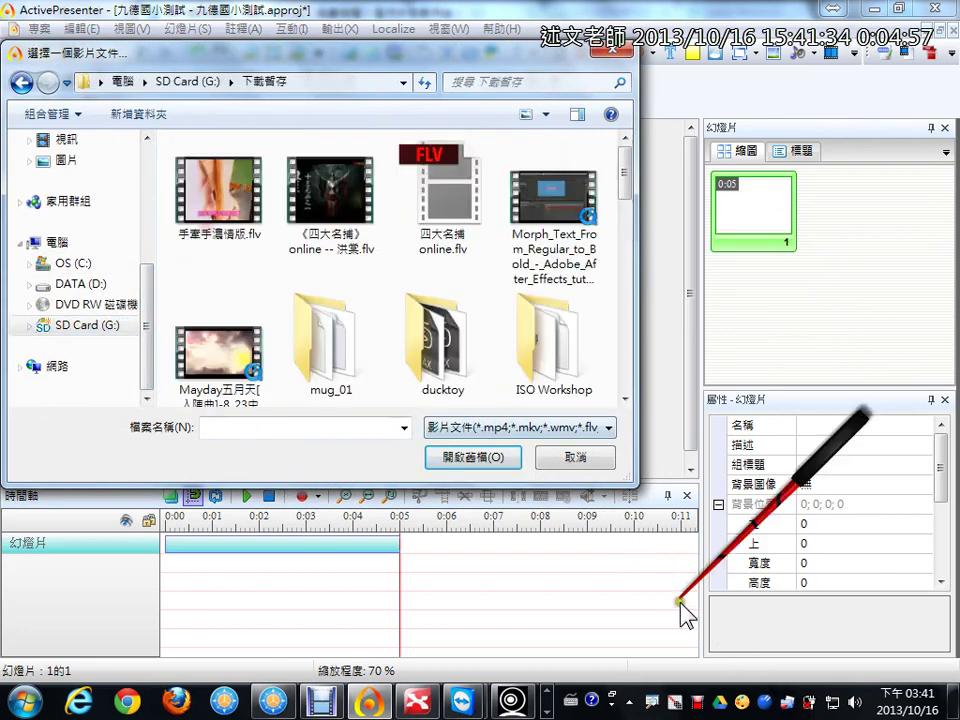
right_click(701, 704)
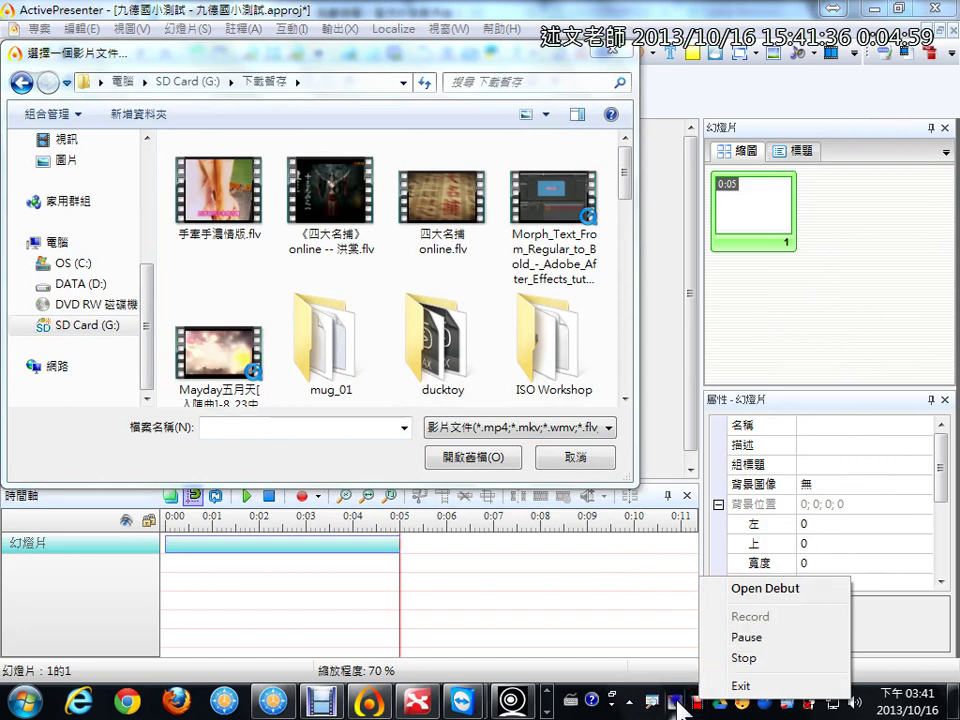
click(627, 190)
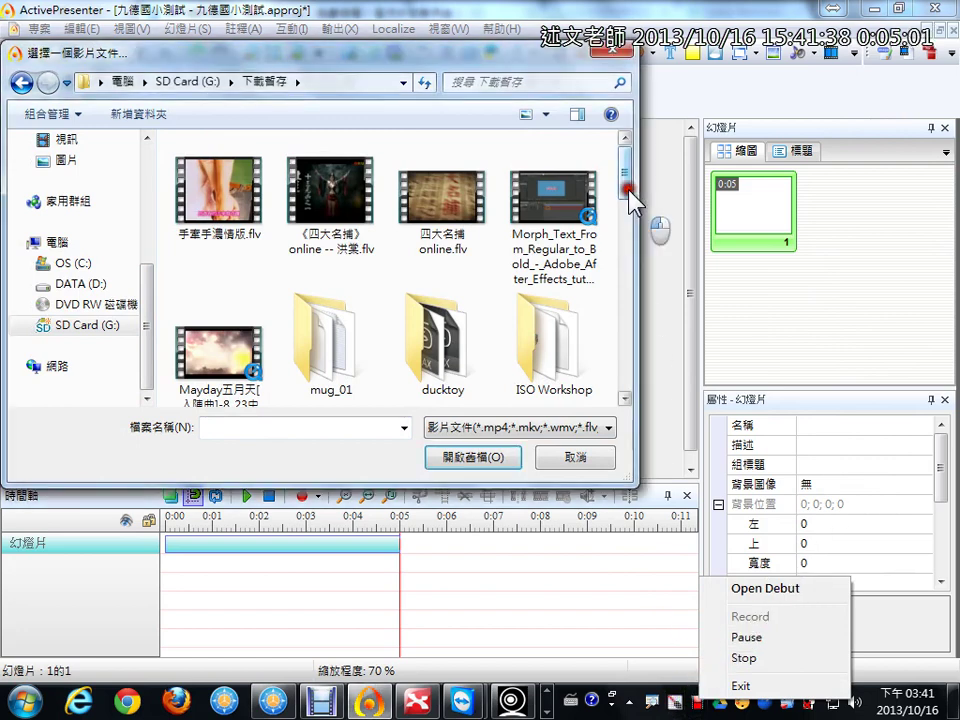
click(250, 200)
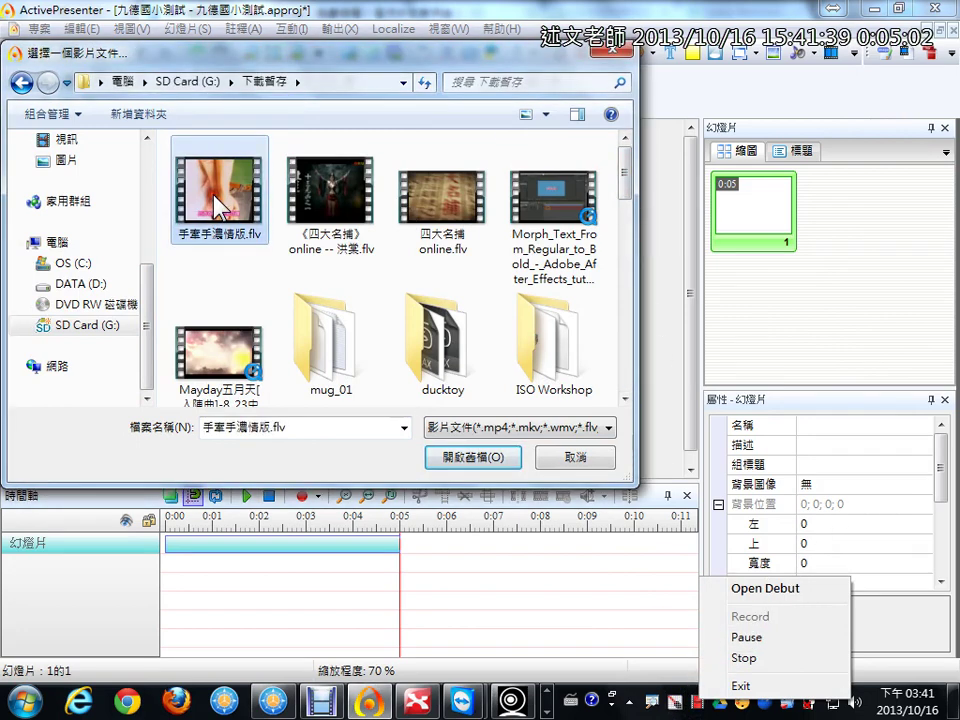
click(330, 210)
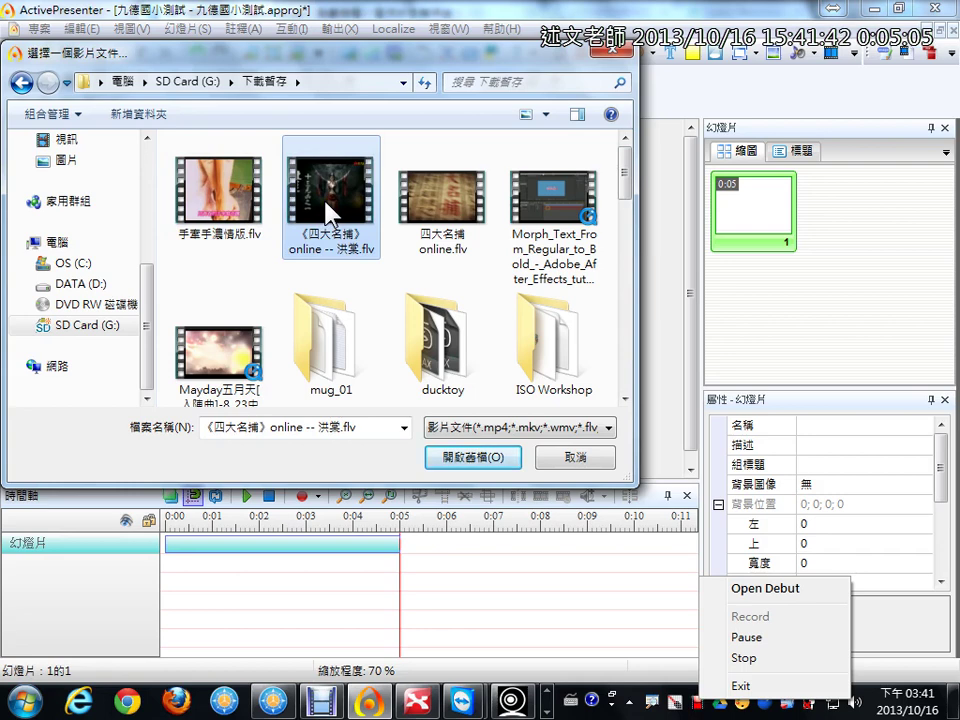
click(250, 240)
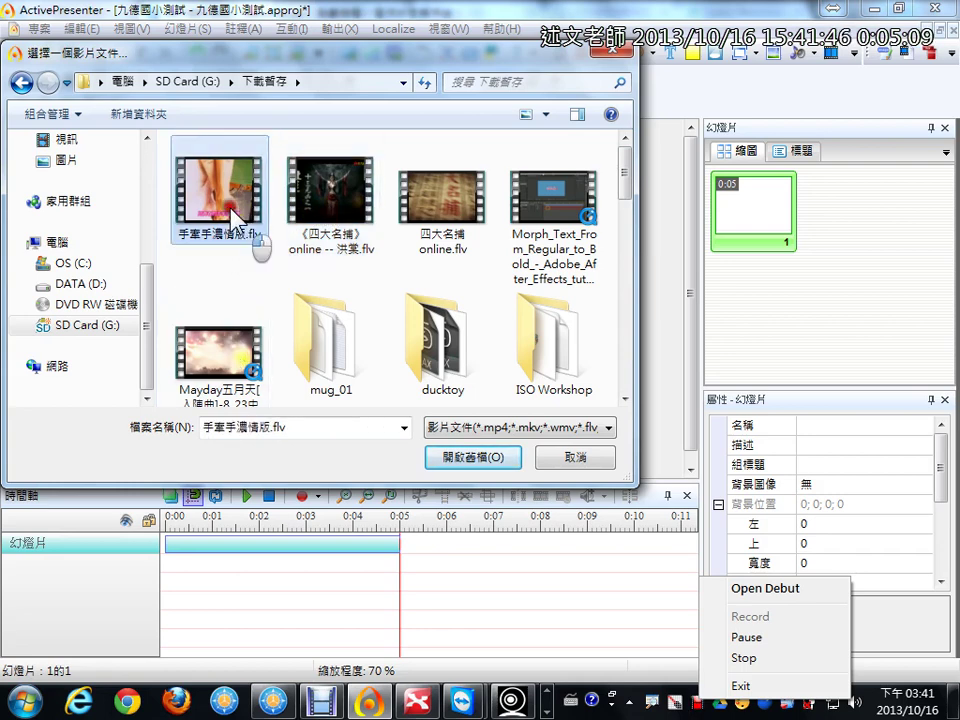
click(456, 457)
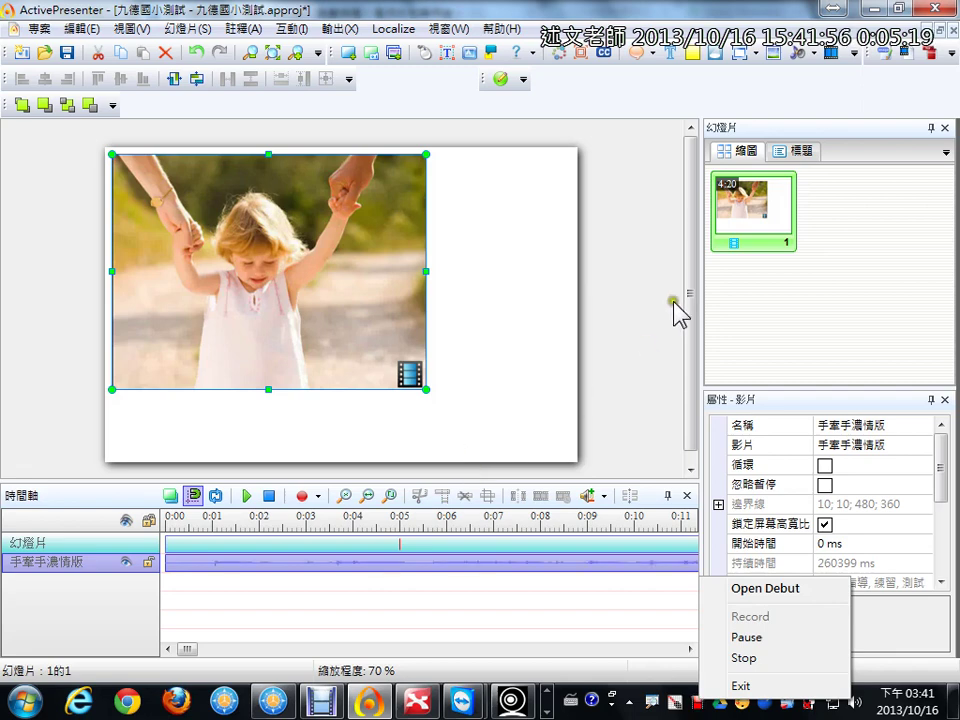
Insert the Mayday五月天[入陣曲] MP4 video onto the slide, and delete it again
click(836, 58)
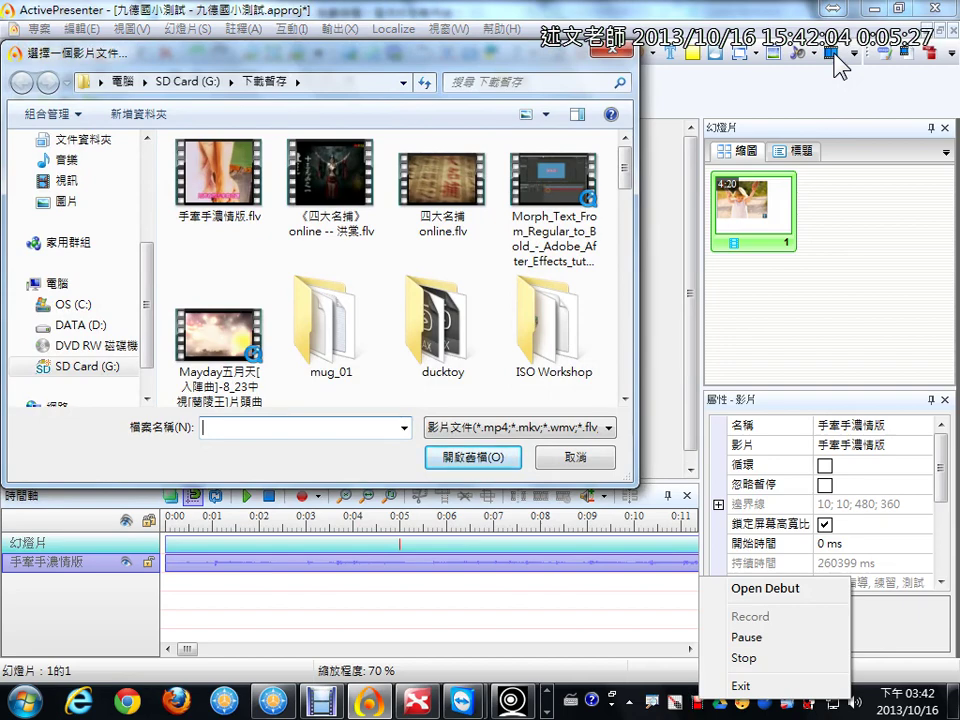
click(218, 335)
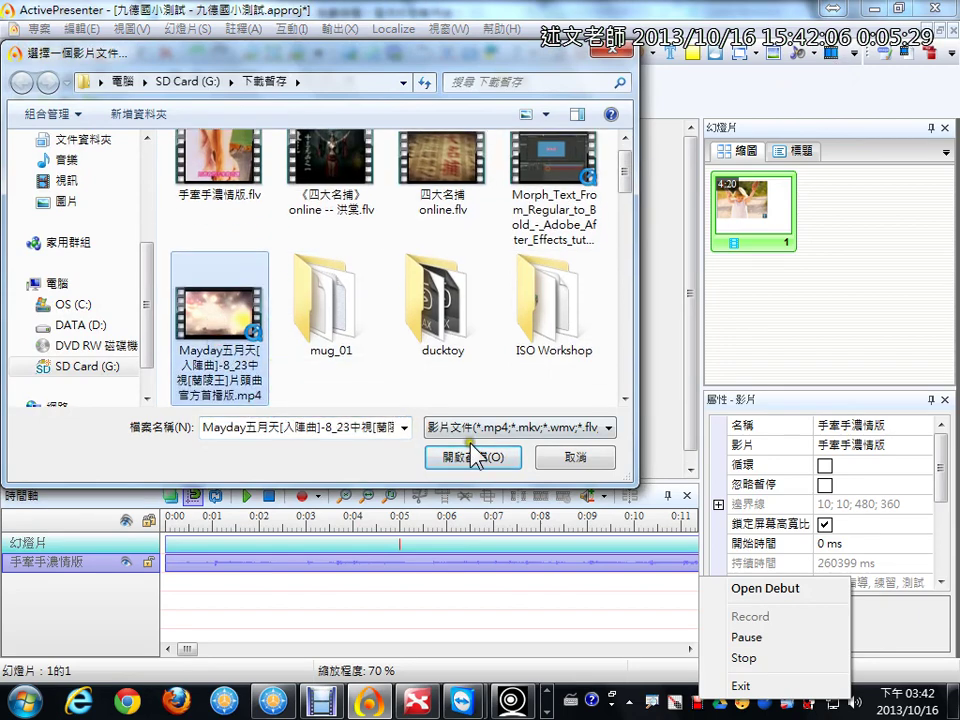
click(472, 457)
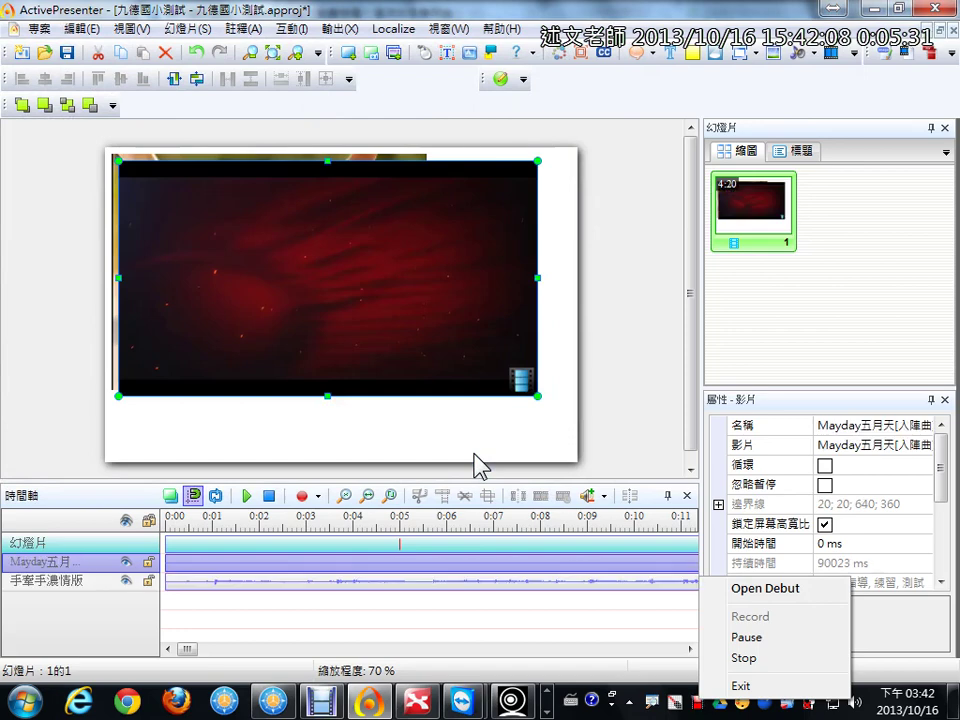
drag(435, 302, 491, 330)
key(Delete)
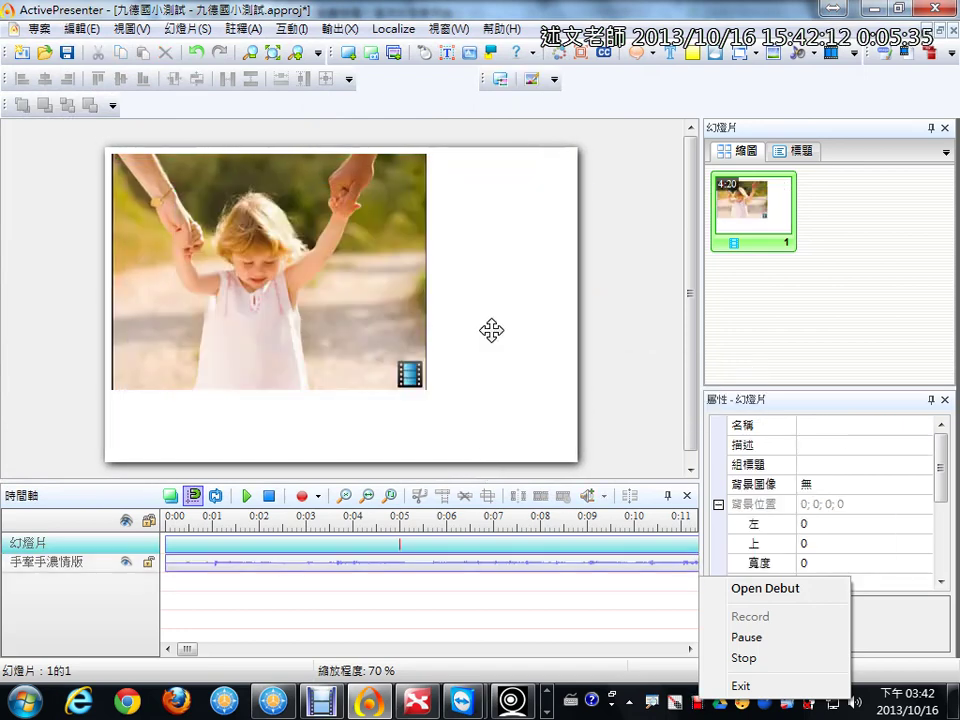
Move the video into the slide's lower-right corner and make the properties pane taller
drag(306, 249, 459, 318)
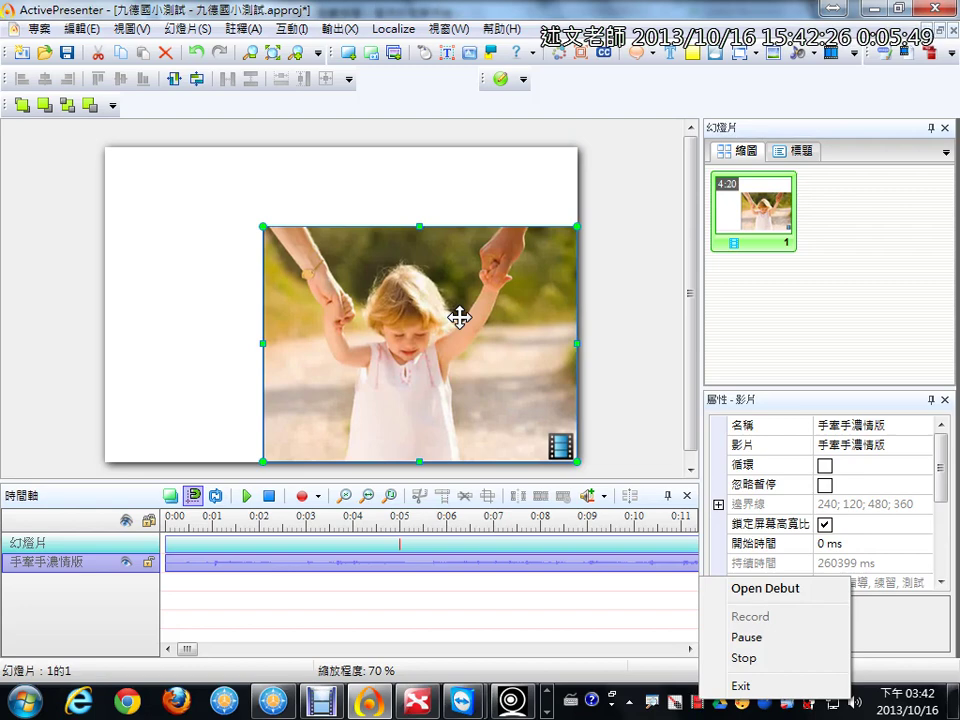
drag(806, 387, 807, 307)
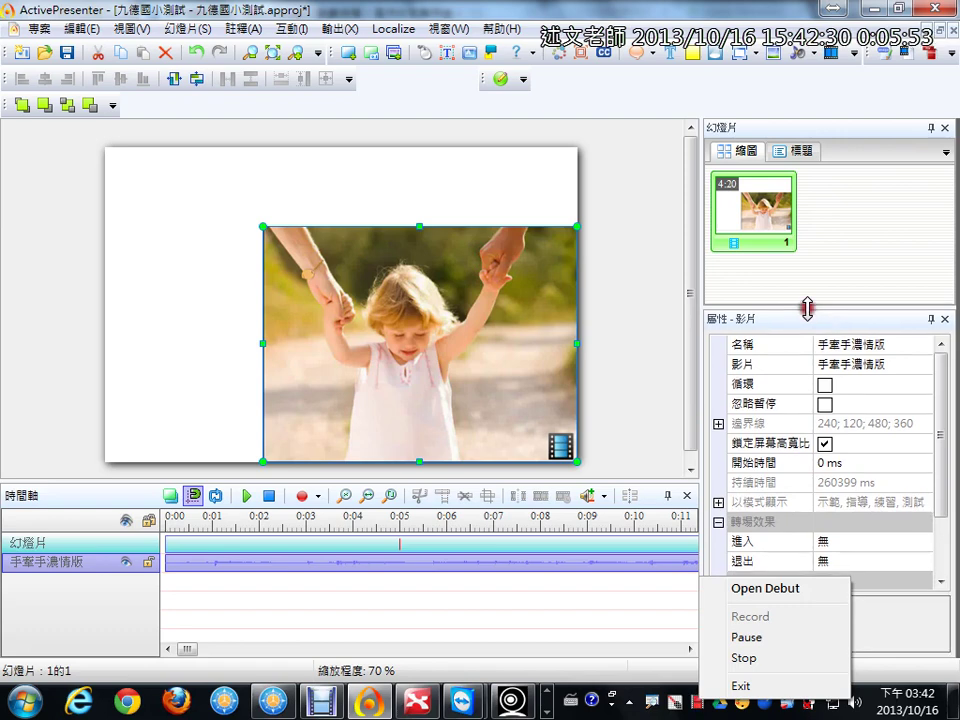
Set the slide's background colour to Black in the slide properties
click(544, 175)
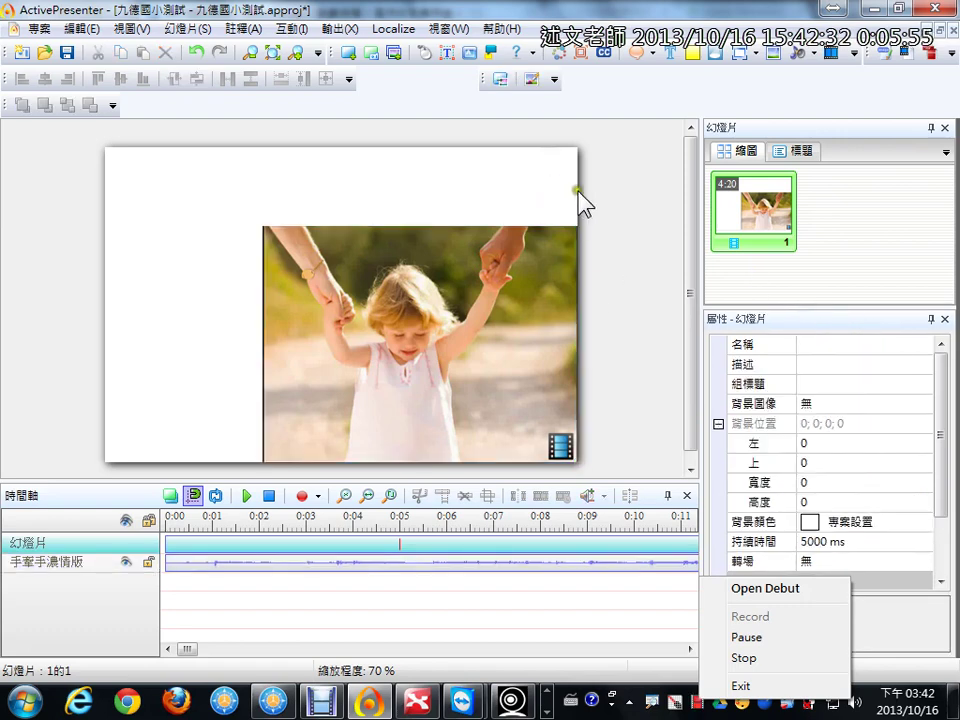
click(422, 306)
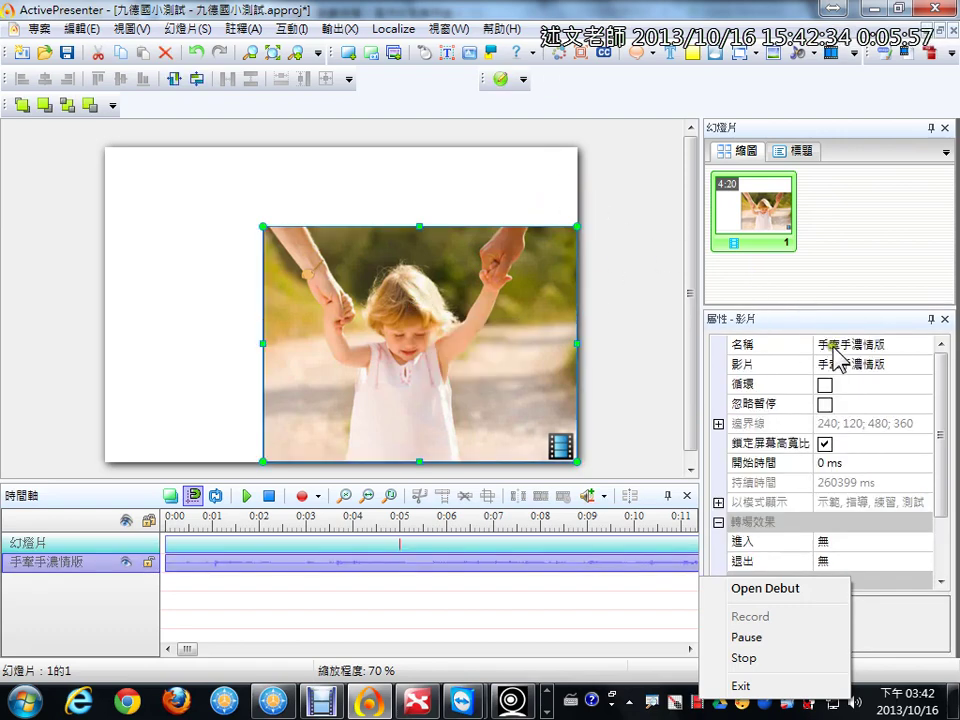
click(636, 241)
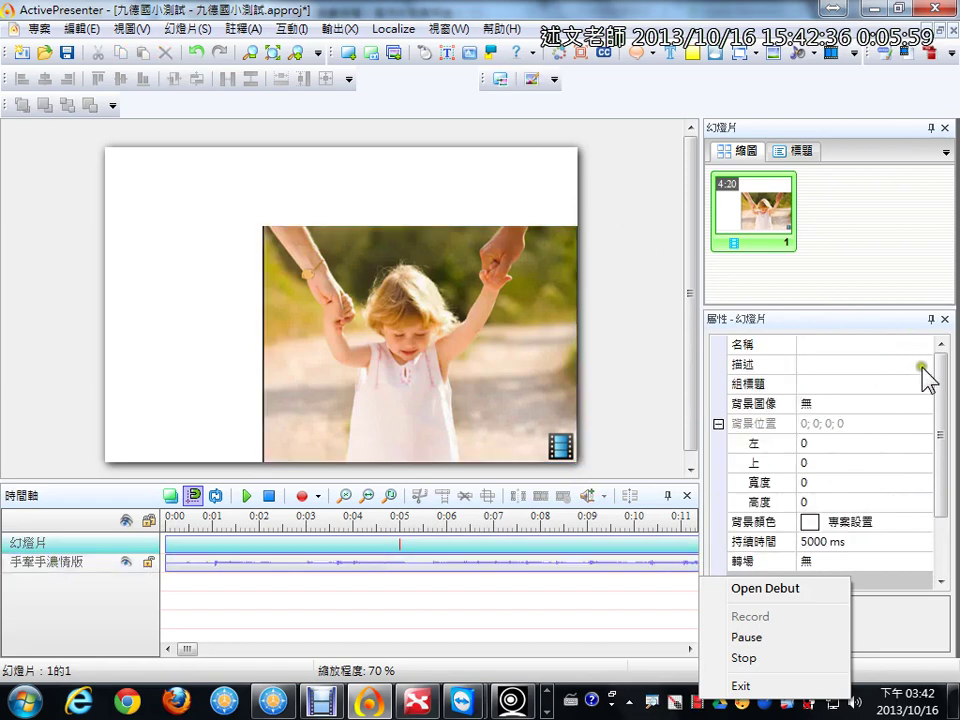
drag(938, 386, 938, 423)
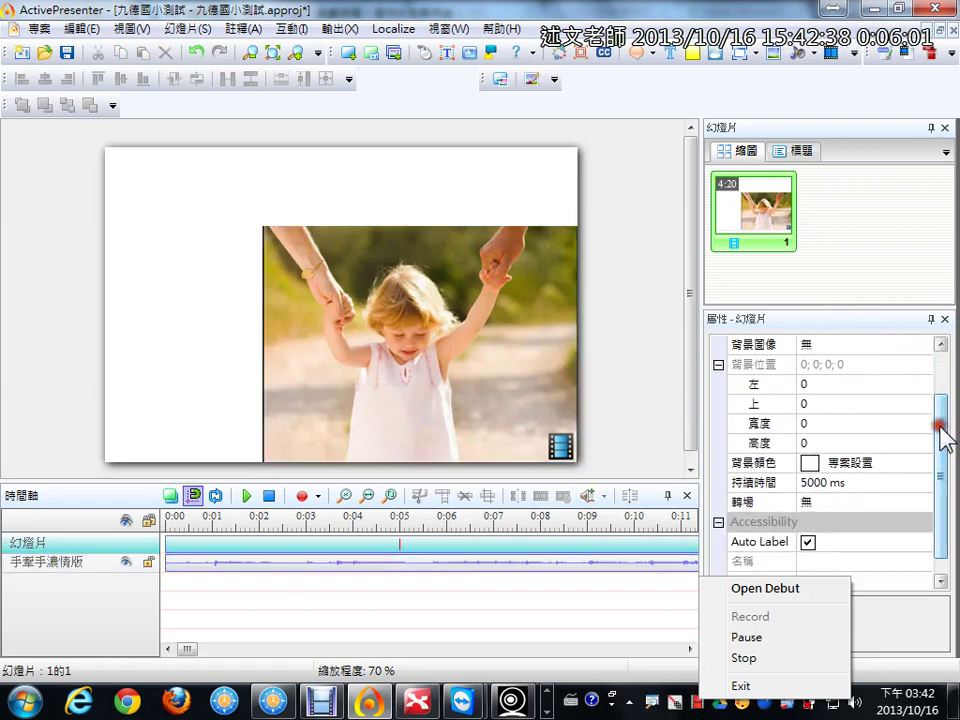
mouse_move(870, 468)
mouse_down()
mouse_move(727, 475)
mouse_move(704, 466)
mouse_move(743, 420)
mouse_move(889, 404)
mouse_move(948, 440)
mouse_move(822, 470)
mouse_up()
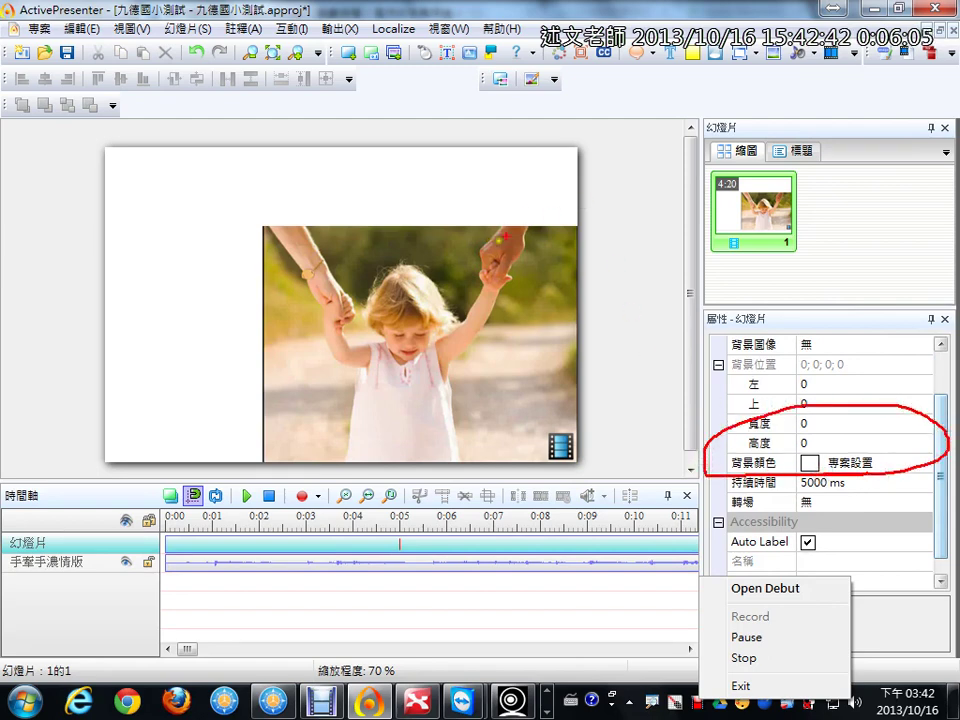
key(Escape)
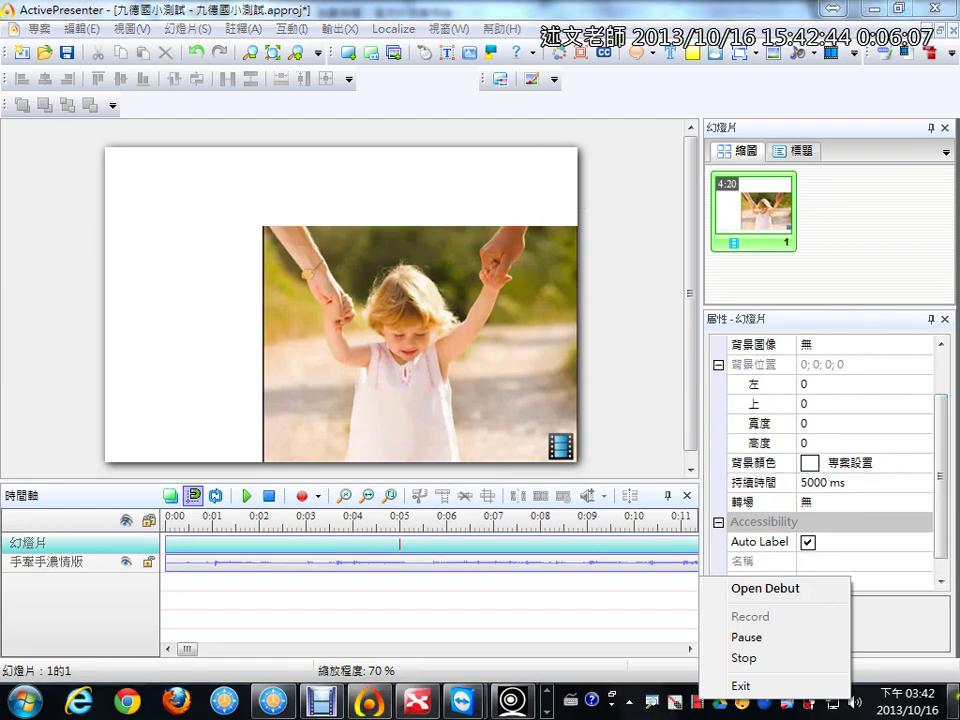
click(815, 478)
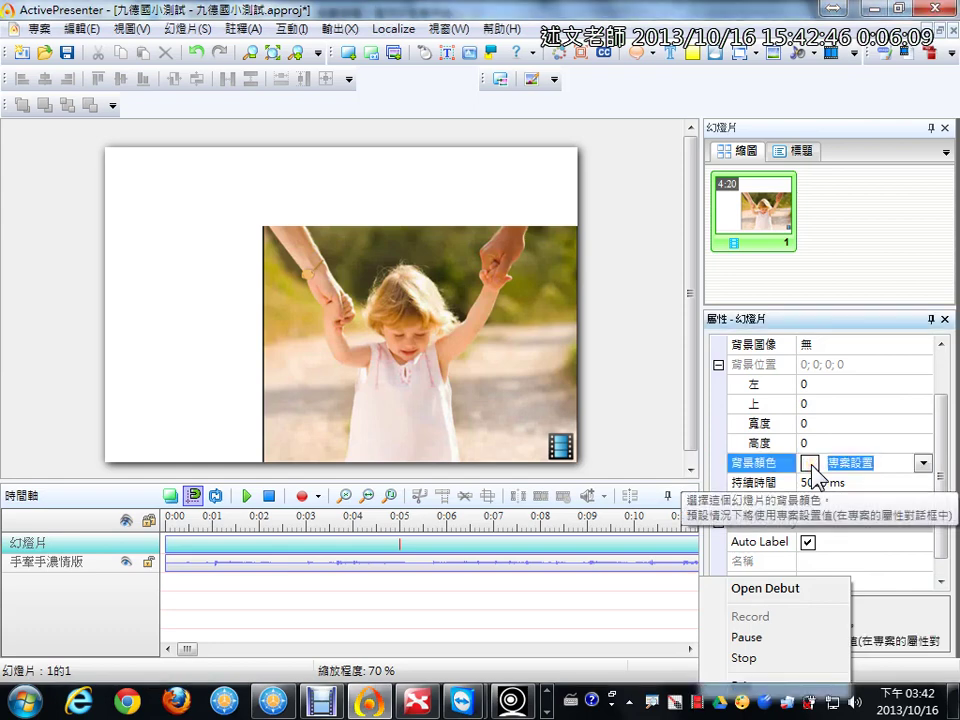
click(815, 478)
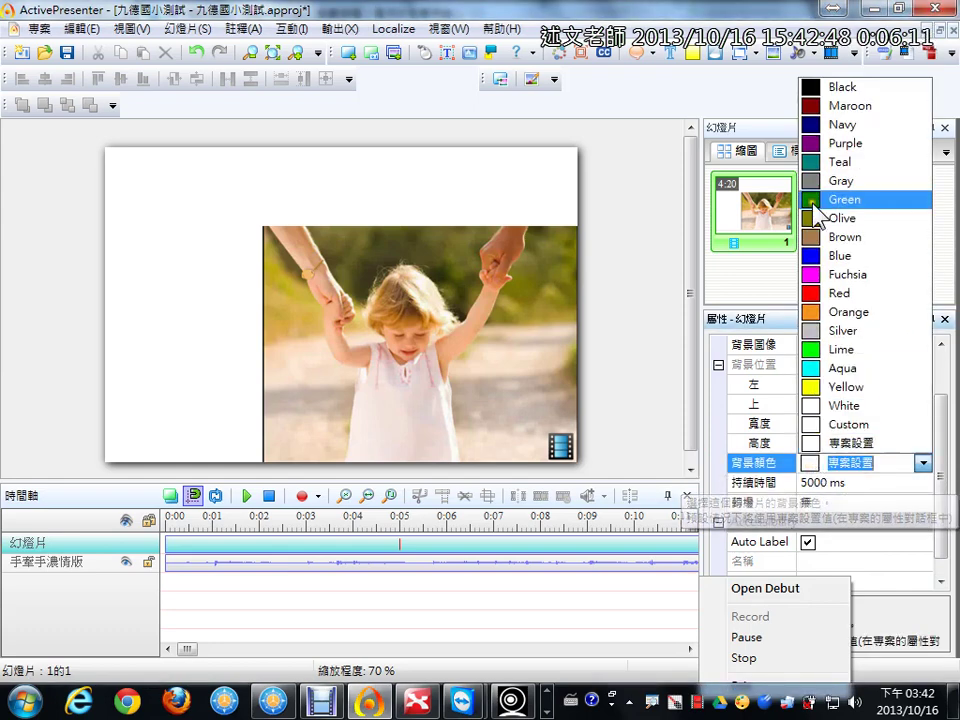
click(816, 86)
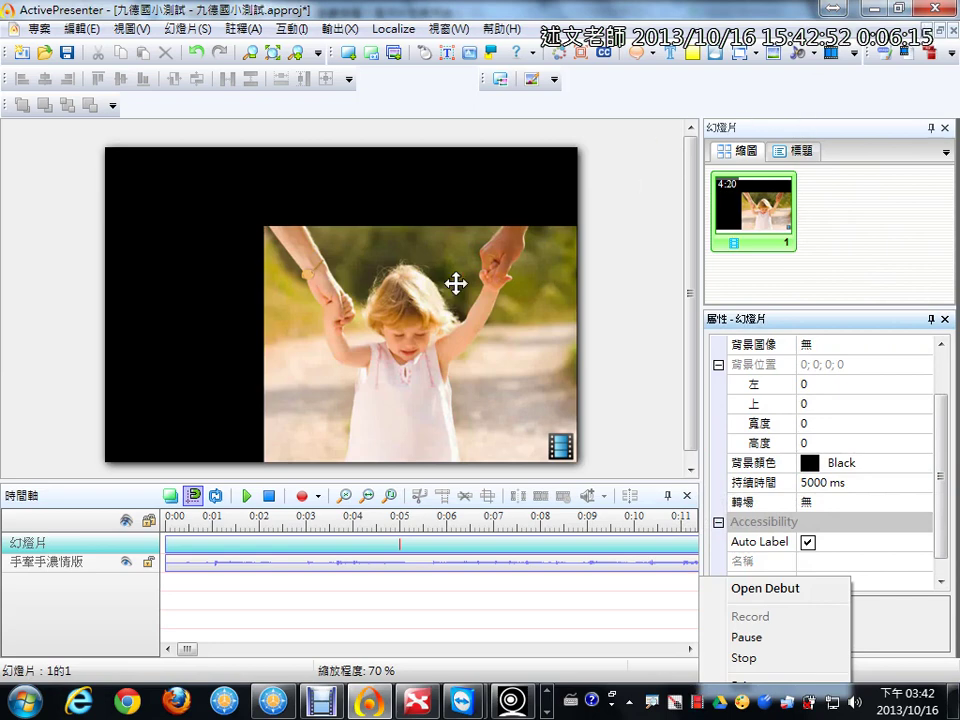
Enlarge the video to 640 by 480 to fill the slide's height, and place it roughly centred, about 37 from the slide's left edge
click(419, 314)
drag(262, 228, 165, 204)
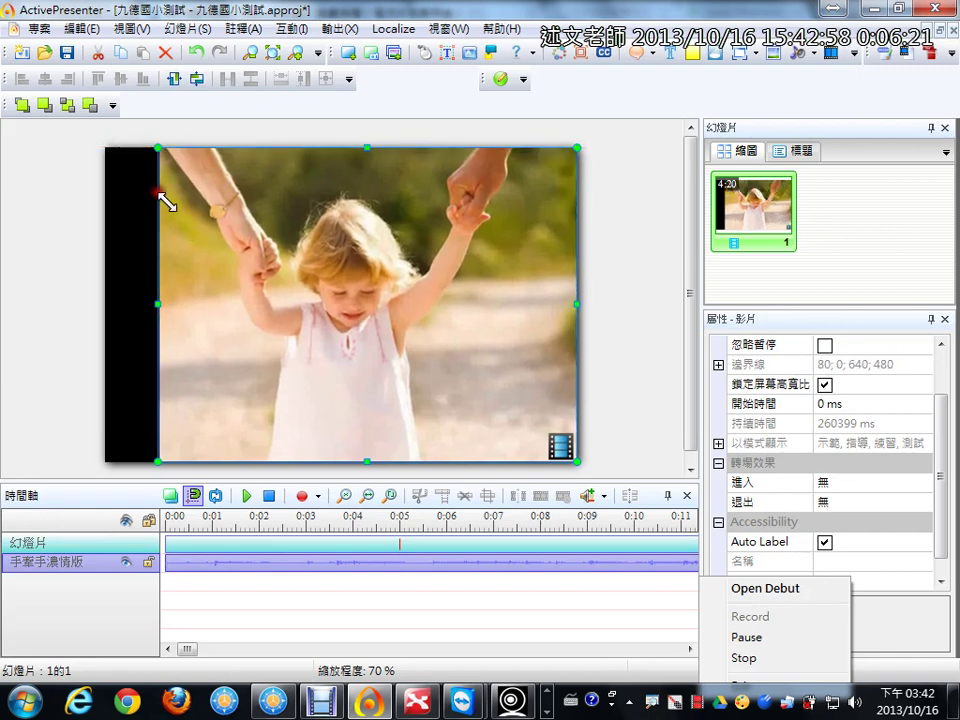
drag(210, 244, 182, 272)
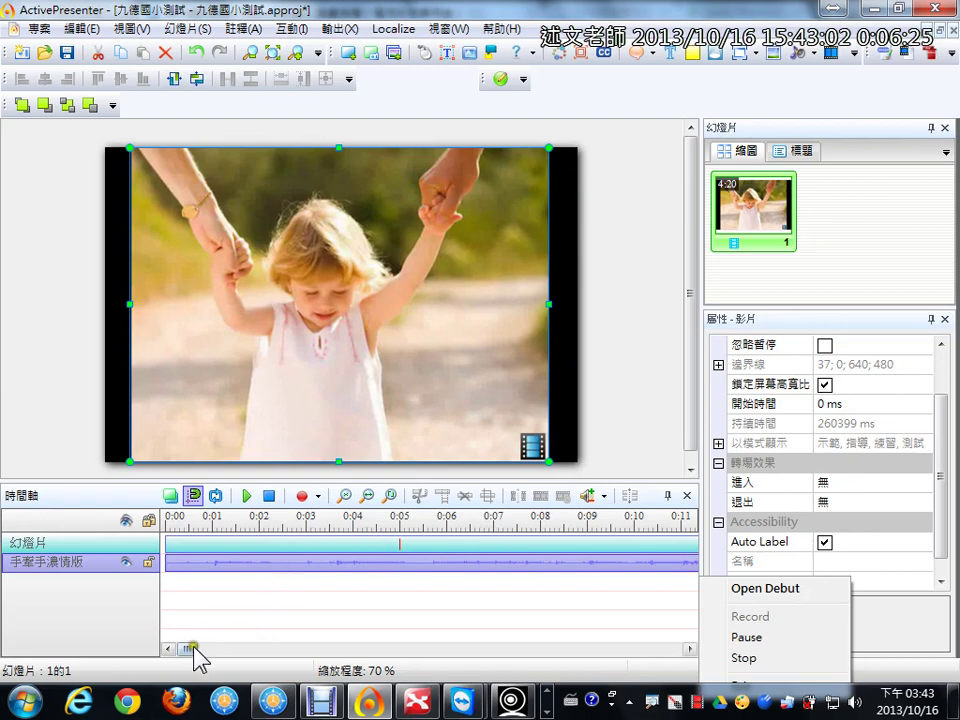
Examine the end and the later part of the video track on the timeline
drag(193, 649, 664, 666)
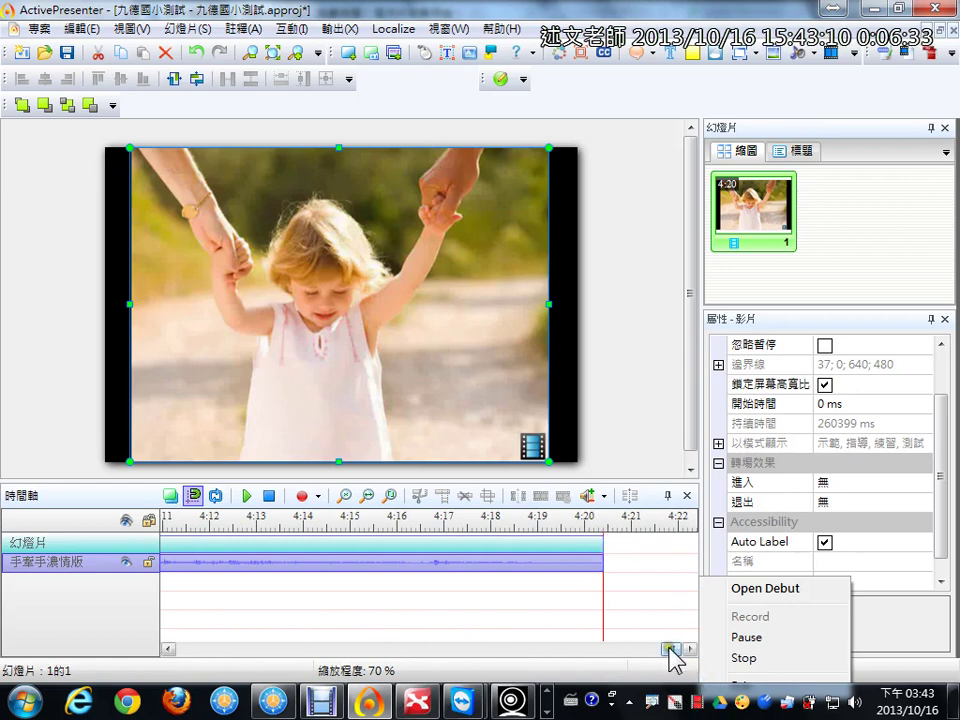
drag(672, 650, 667, 650)
click(645, 612)
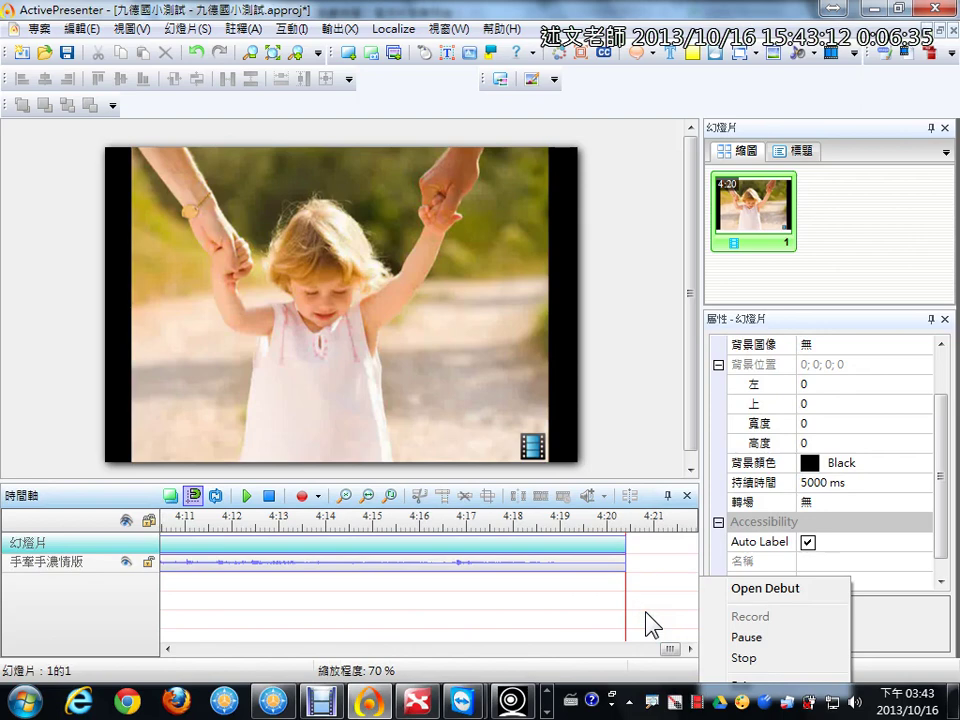
drag(668, 648, 529, 648)
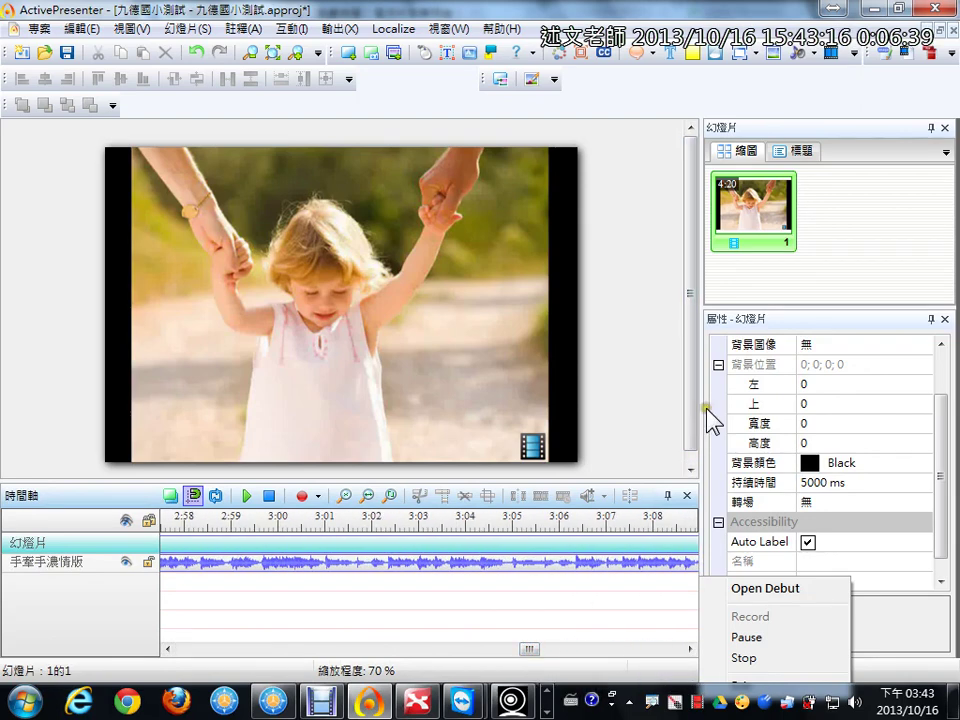
Narrow the slide and properties panes to widen the canvas and the timeline
drag(701, 408, 797, 410)
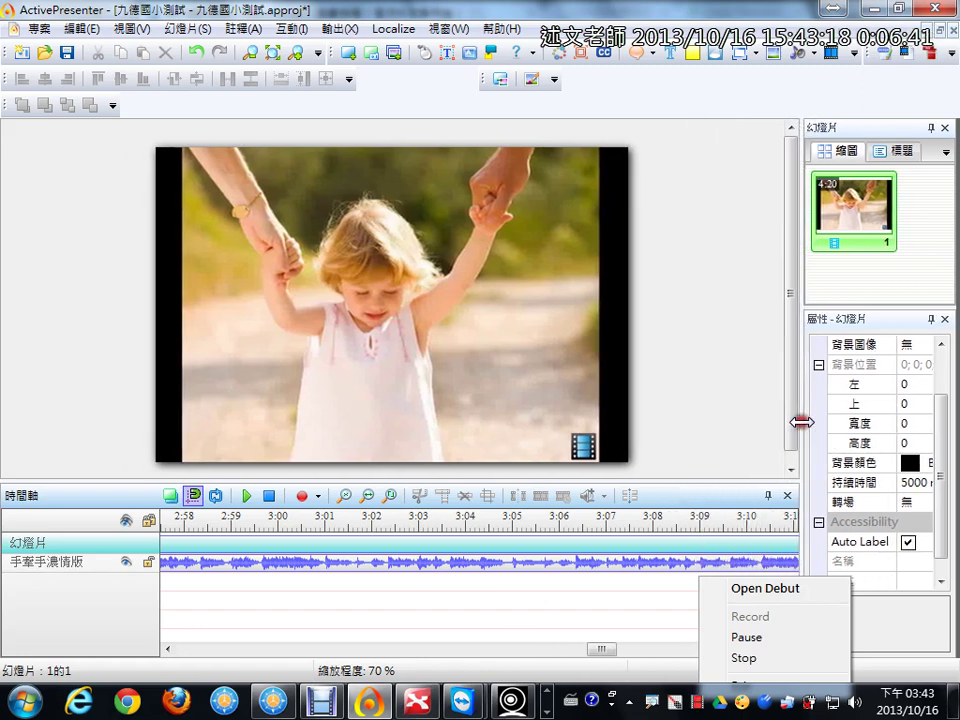
click(654, 606)
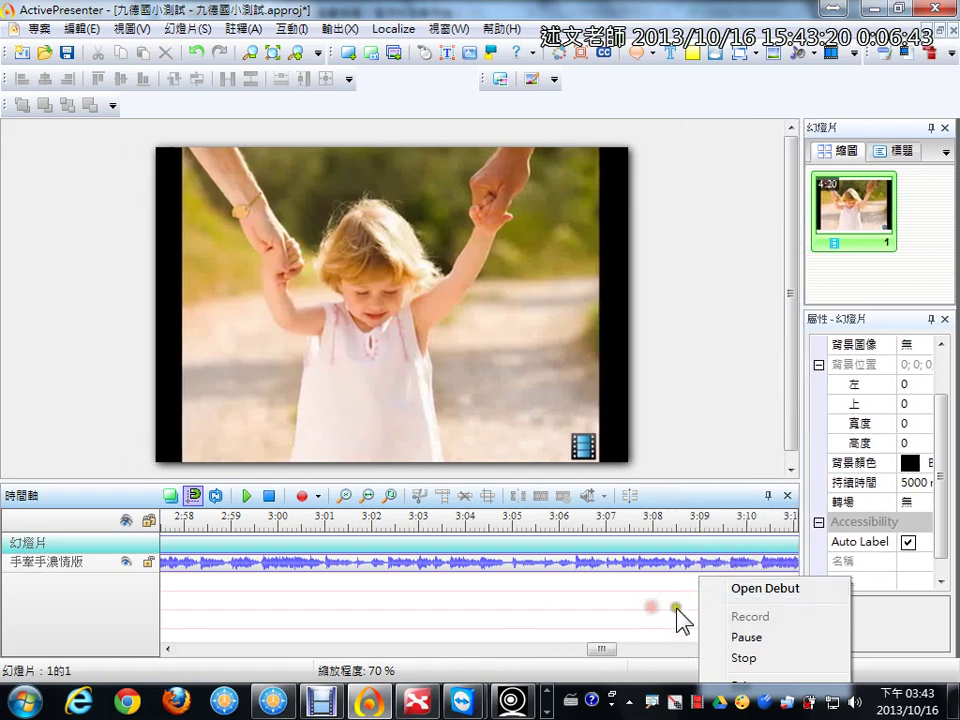
click(740, 632)
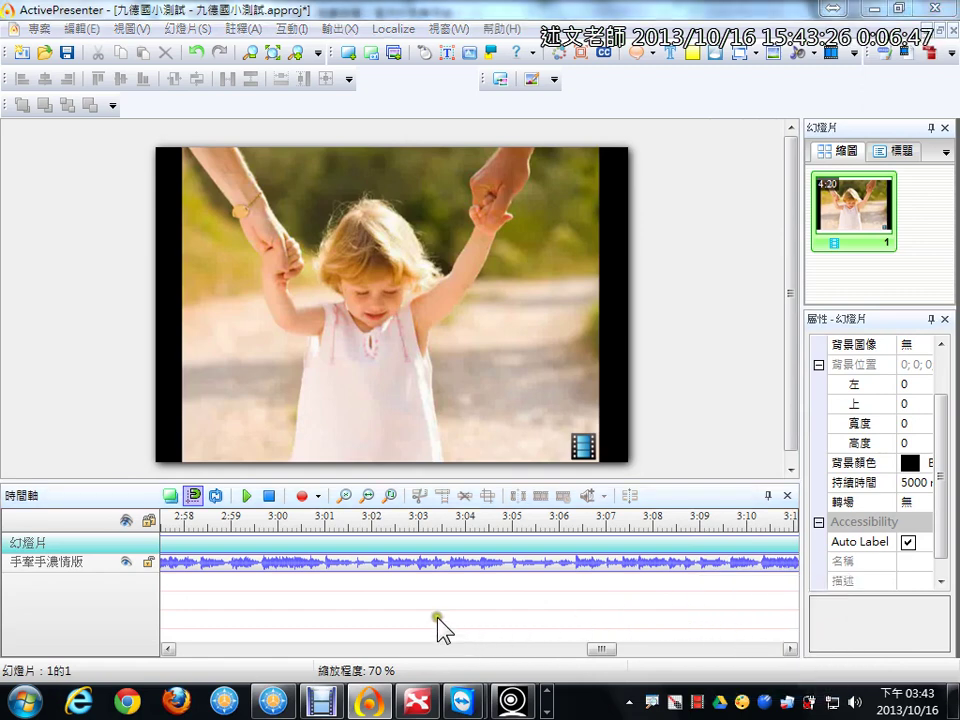
Select the timeline range from 3:03.340 to 3:06.500 and delete it from the video
click(417, 522)
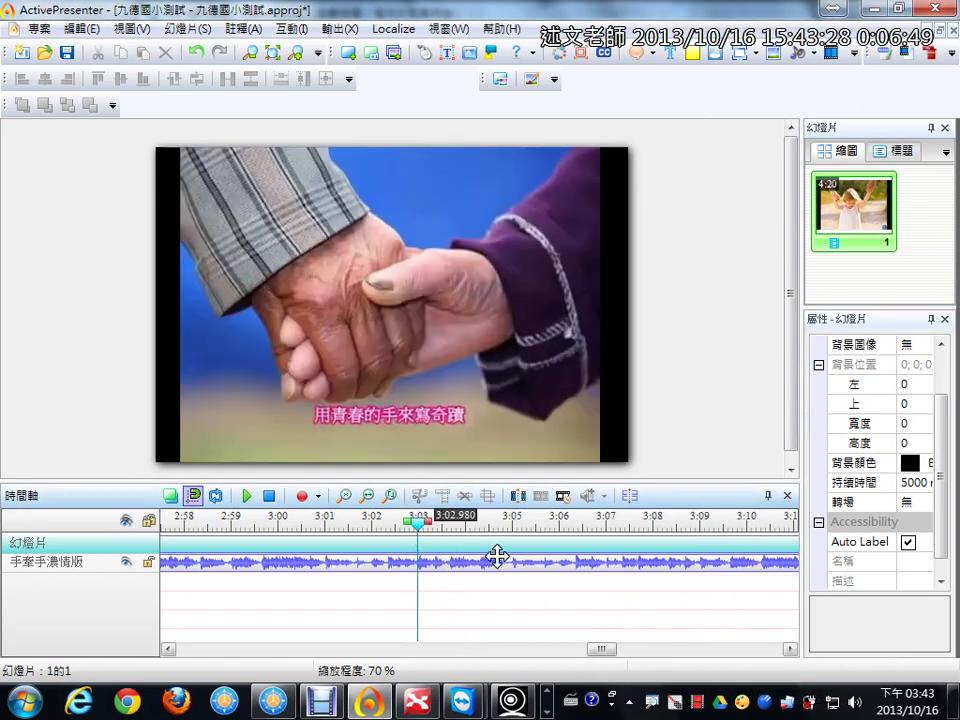
click(347, 521)
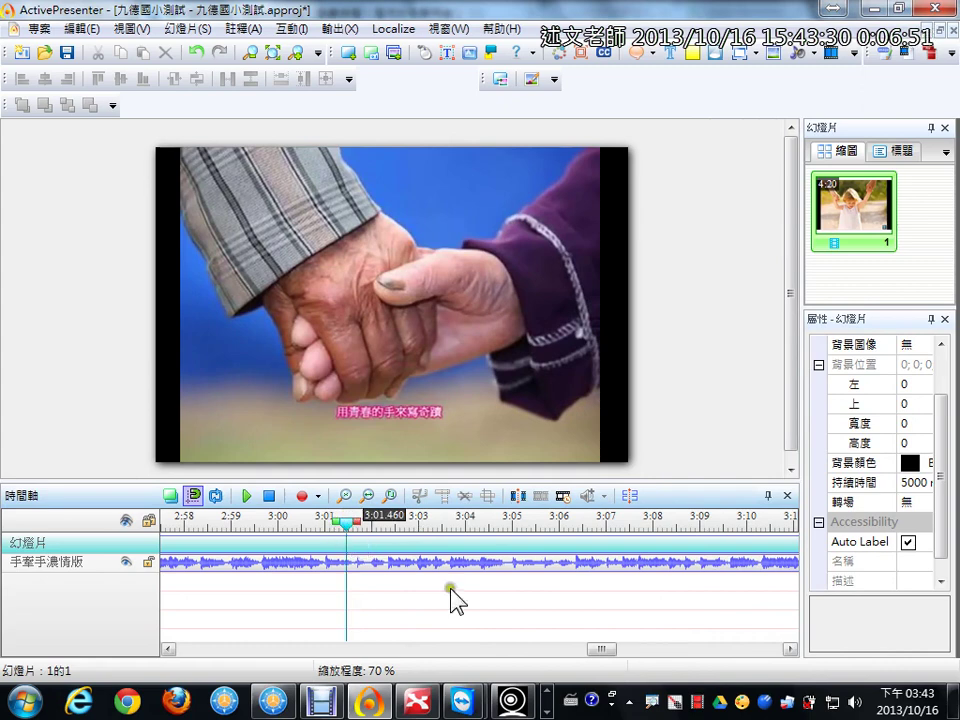
click(697, 707)
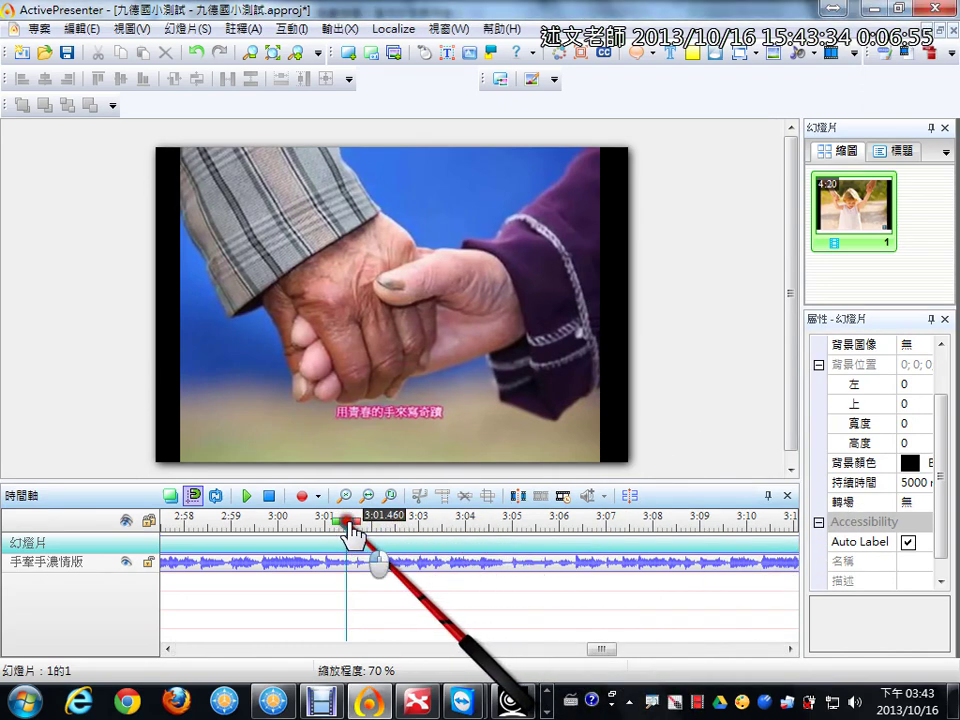
drag(348, 521, 437, 522)
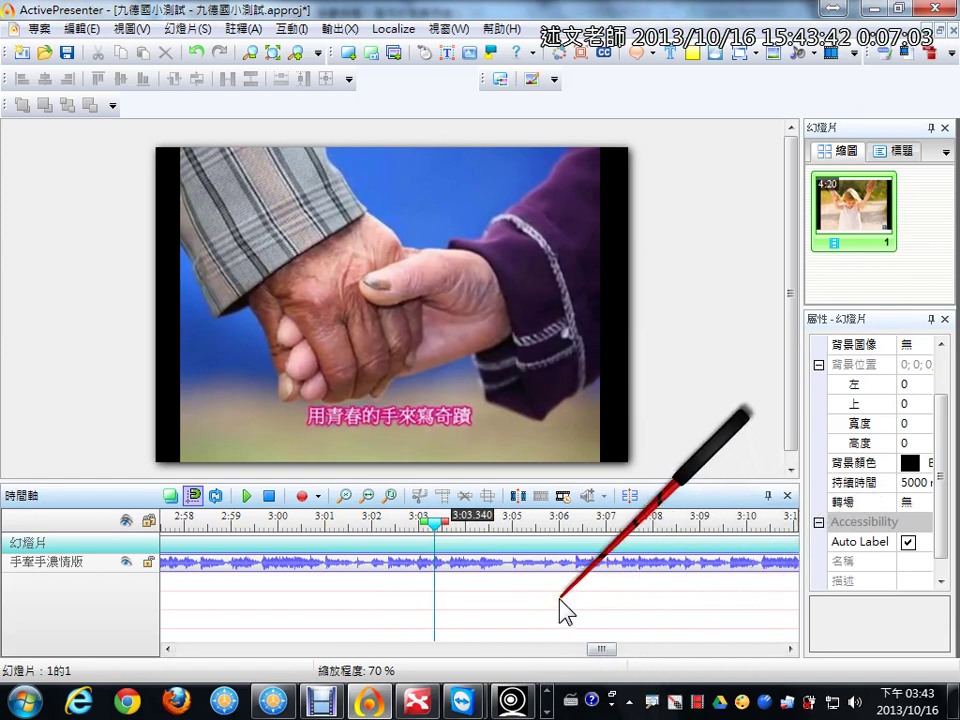
mouse_move(437, 530)
mouse_down()
mouse_move(567, 532)
mouse_move(561, 611)
mouse_up()
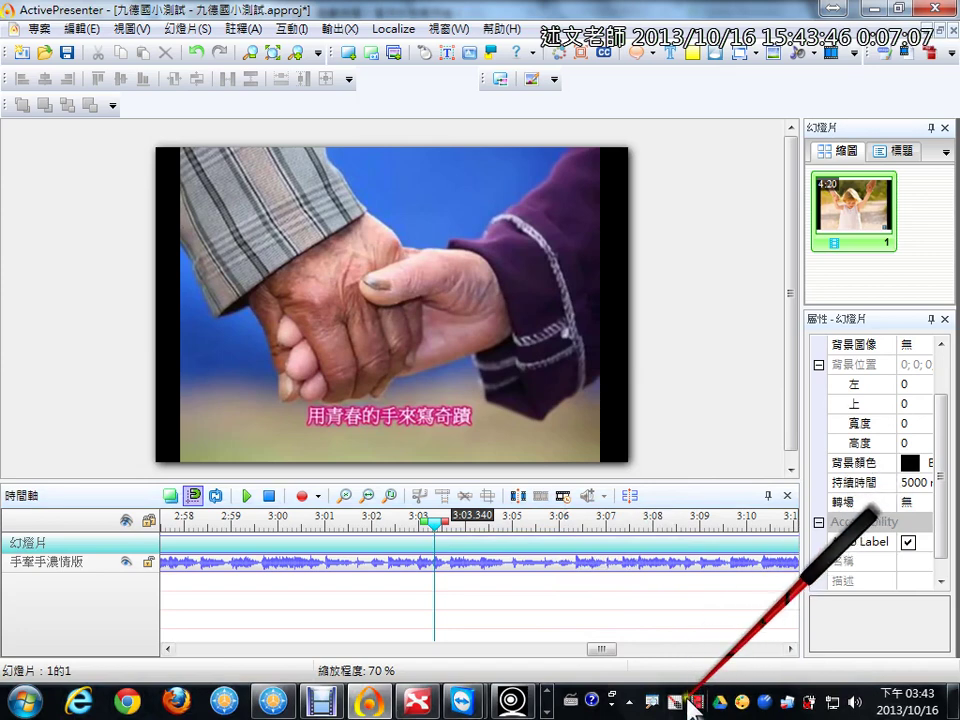
click(671, 700)
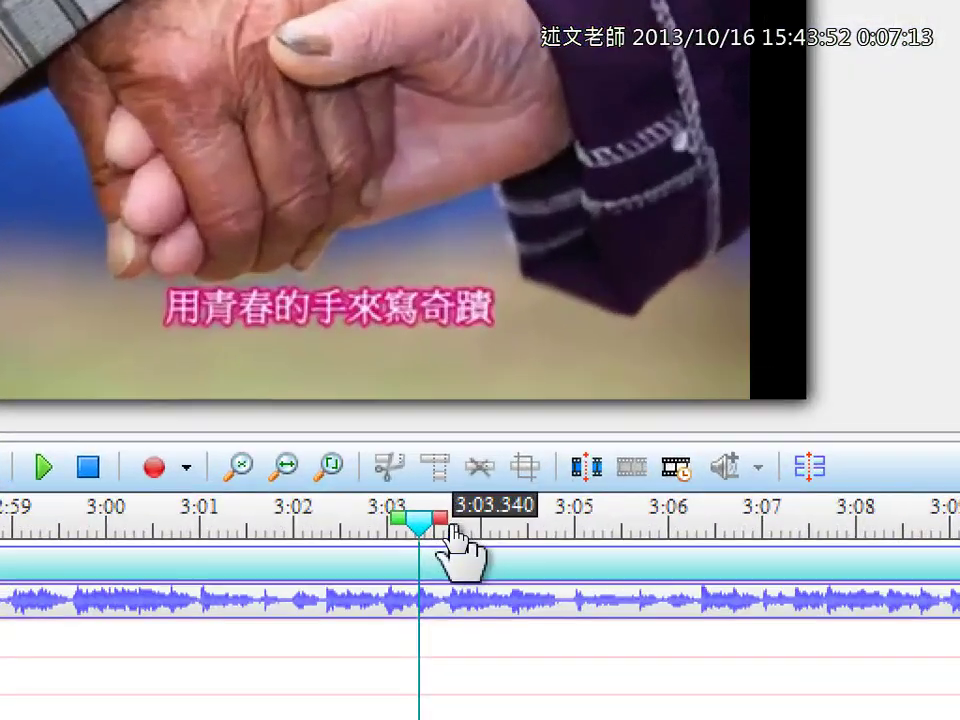
drag(446, 526, 737, 538)
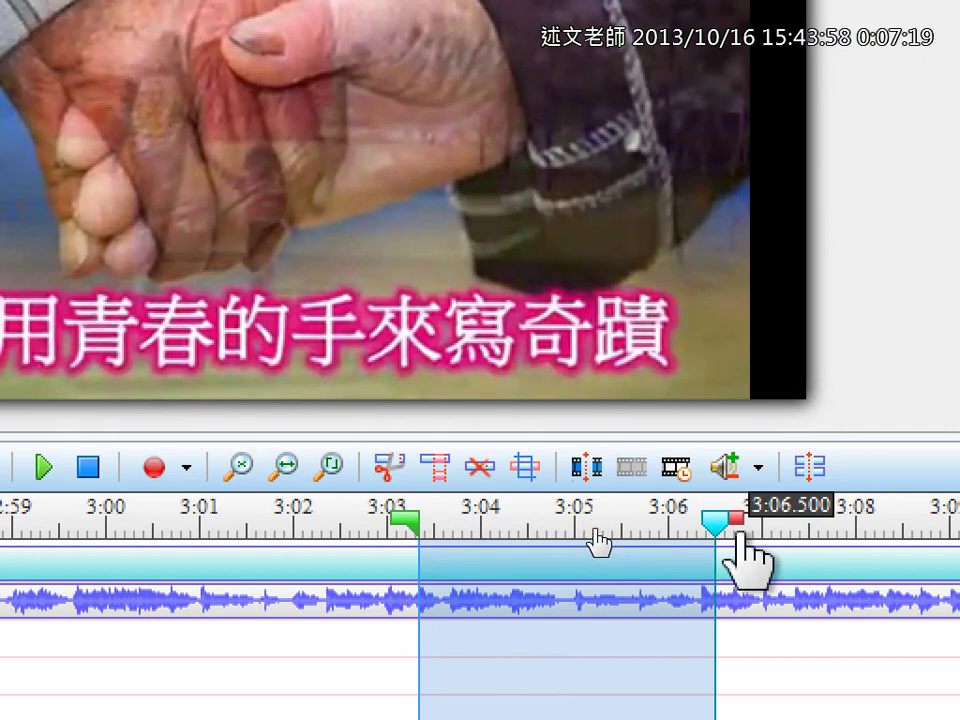
click(470, 500)
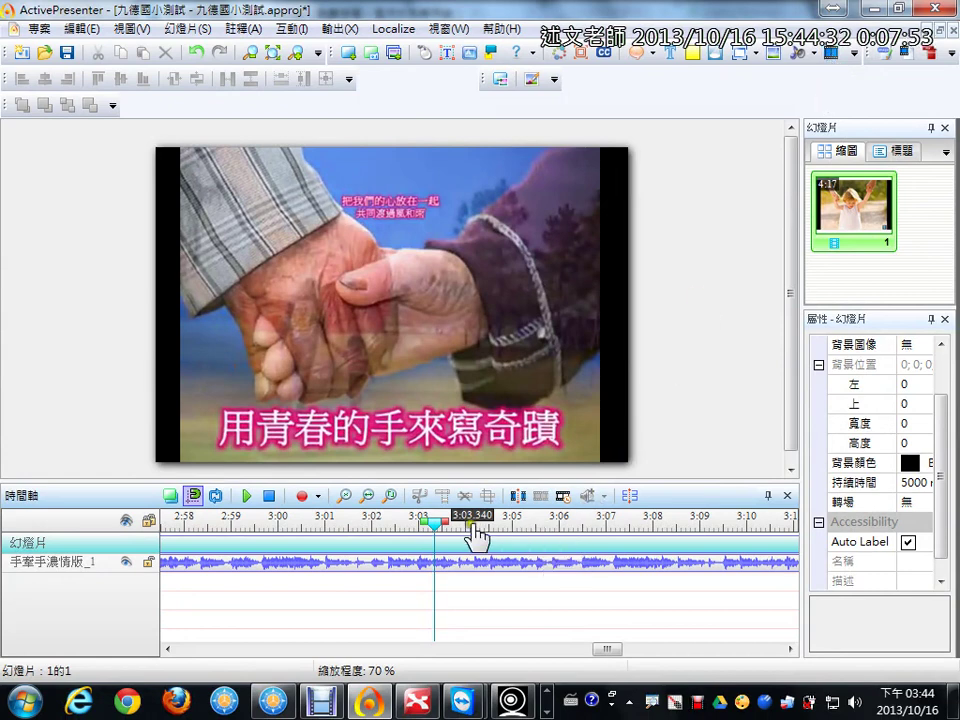
Scrub the playhead back to 2:55.660 and forward to 3:01.120 to review the video before the cut
drag(439, 532, 138, 560)
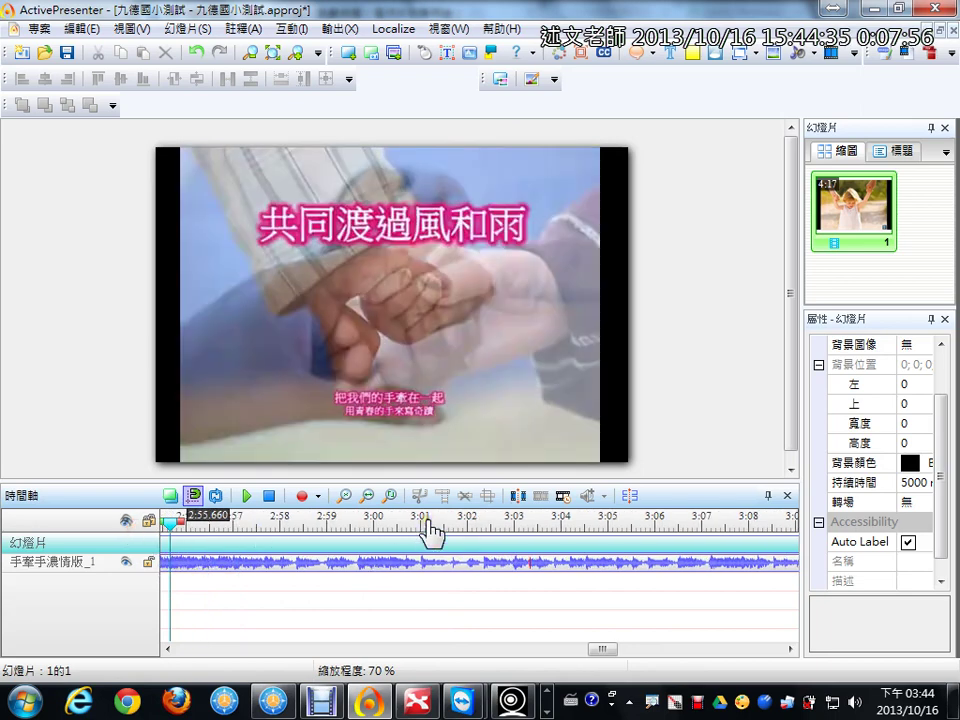
click(425, 520)
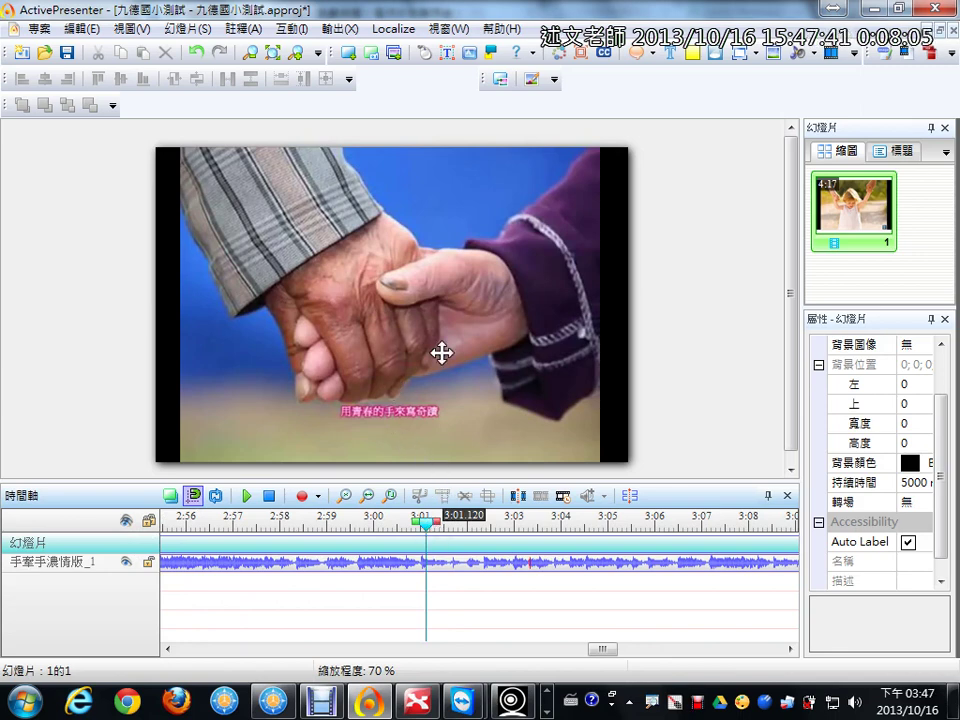
Enlarge the video well beyond the slide's edges on both sides
click(502, 311)
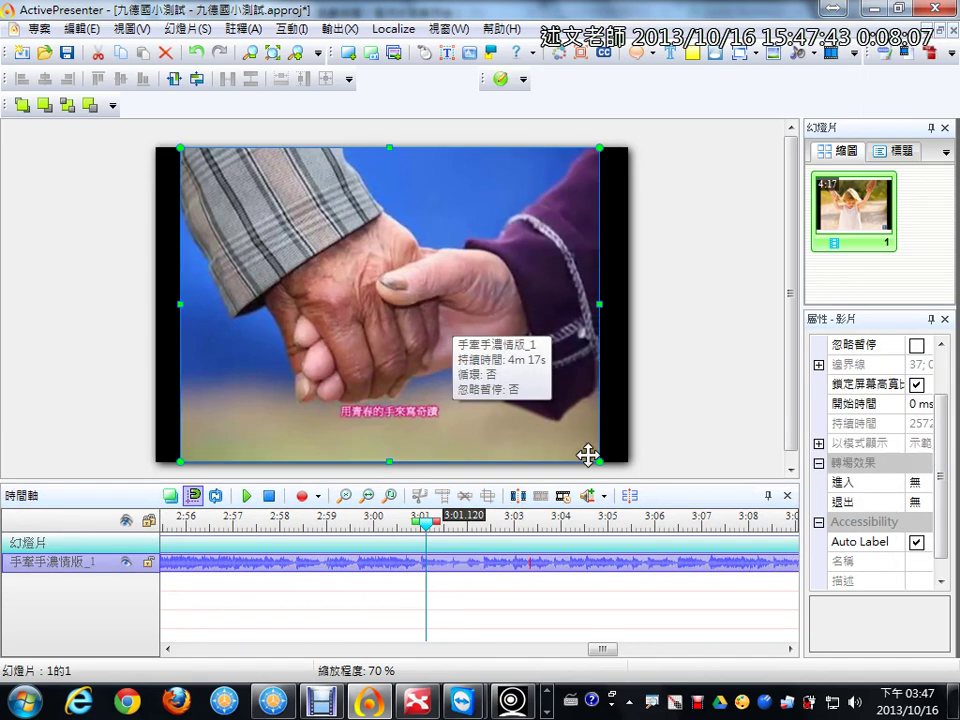
drag(600, 462, 778, 590)
drag(96, 144, 5, 75)
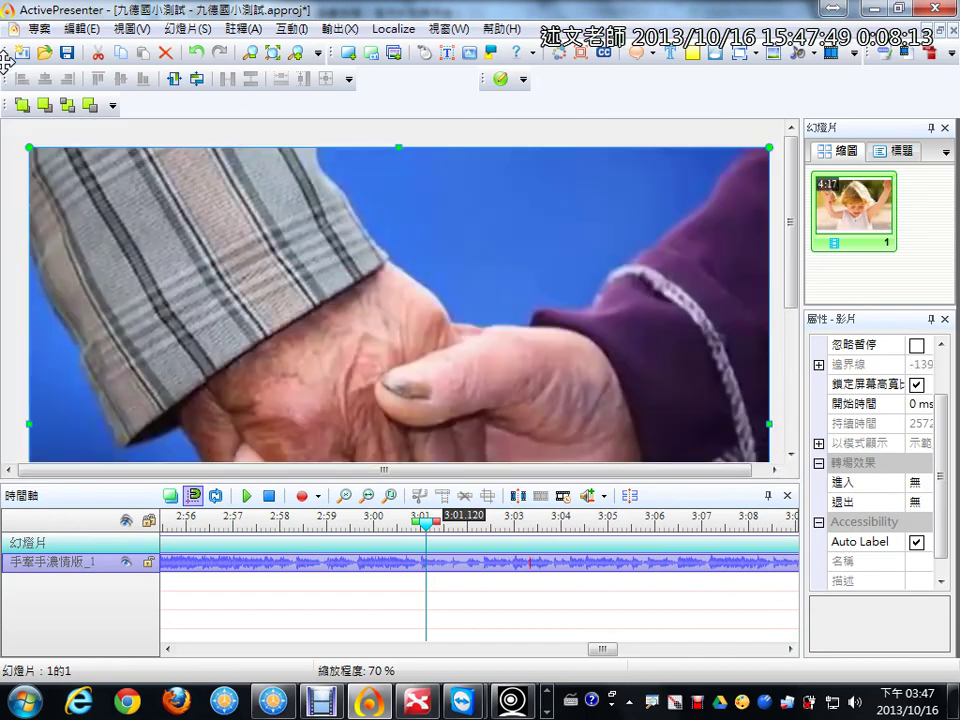
Shrink the oversized video to about 626 by 470 and place it about 31 from the slide's left edge, aligned with its upper edge
click(273, 55)
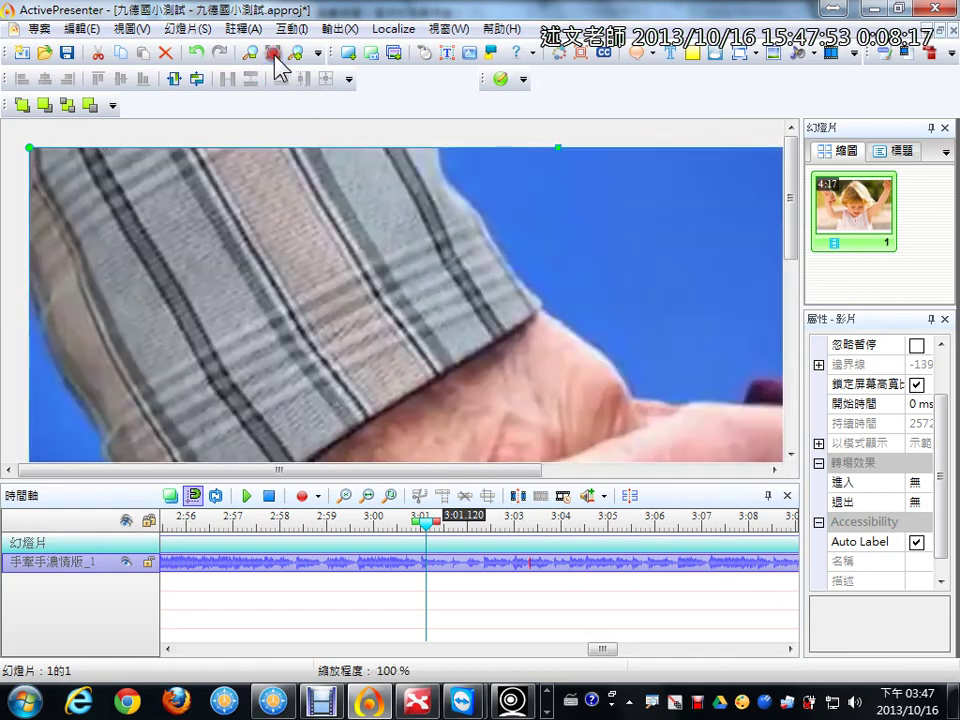
click(248, 53)
click(248, 53)
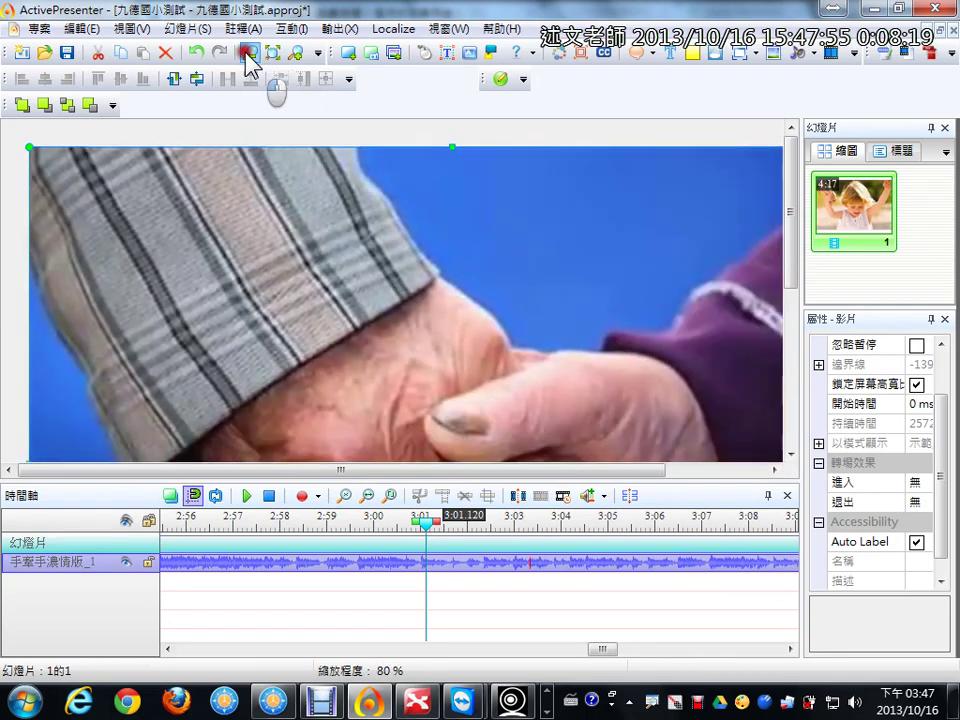
click(248, 53)
click(248, 53)
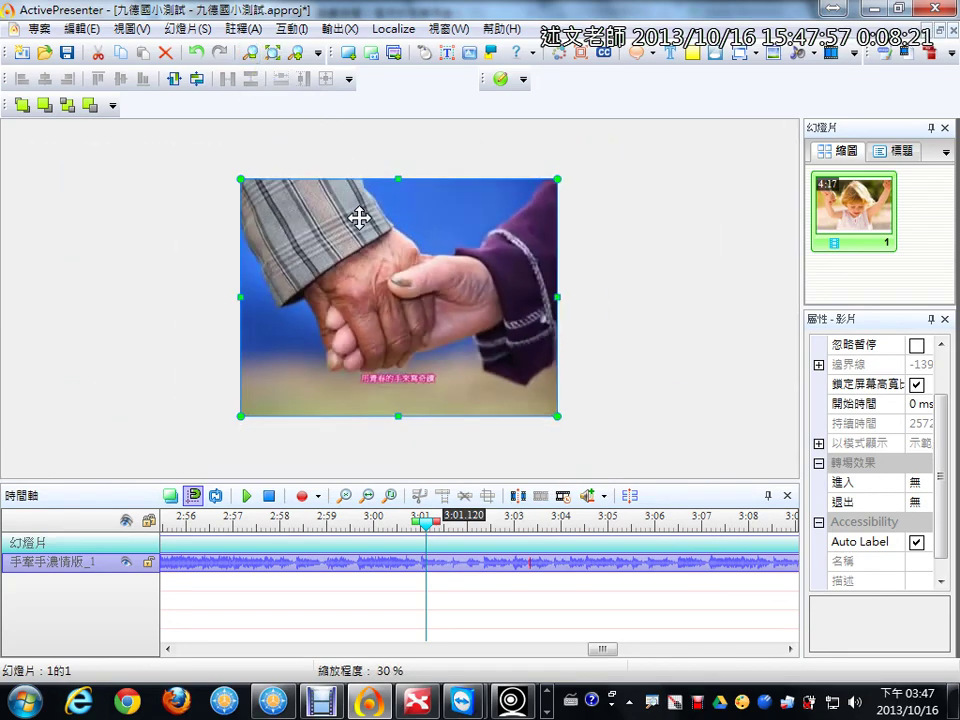
mouse_move(360, 214)
mouse_down()
mouse_move(457, 330)
mouse_move(514, 347)
mouse_move(465, 324)
mouse_move(367, 220)
mouse_up()
drag(562, 417, 371, 315)
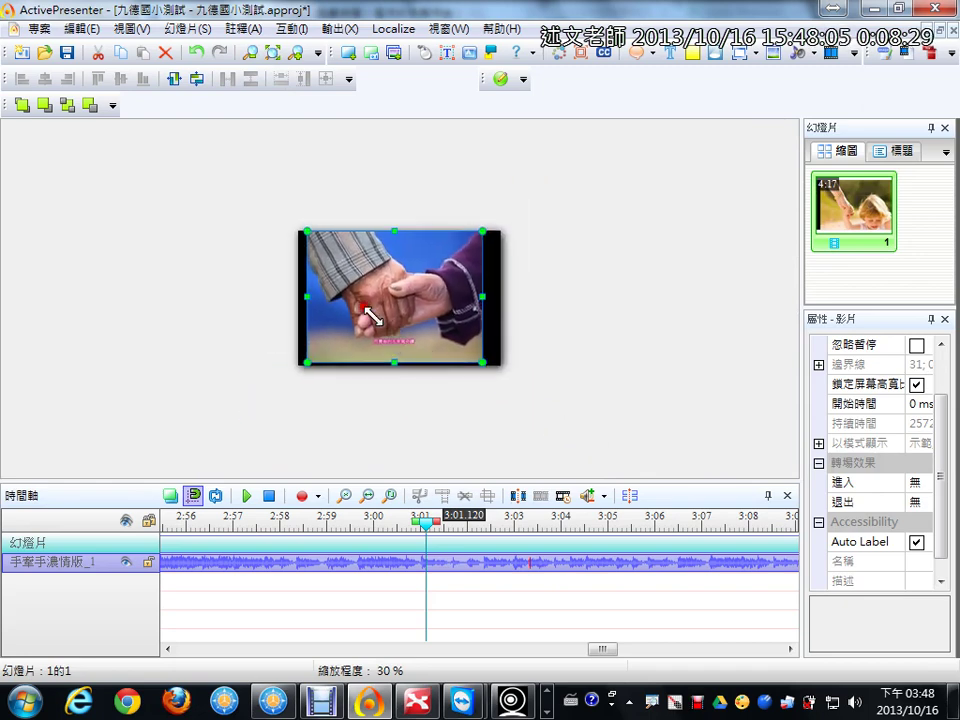
click(298, 55)
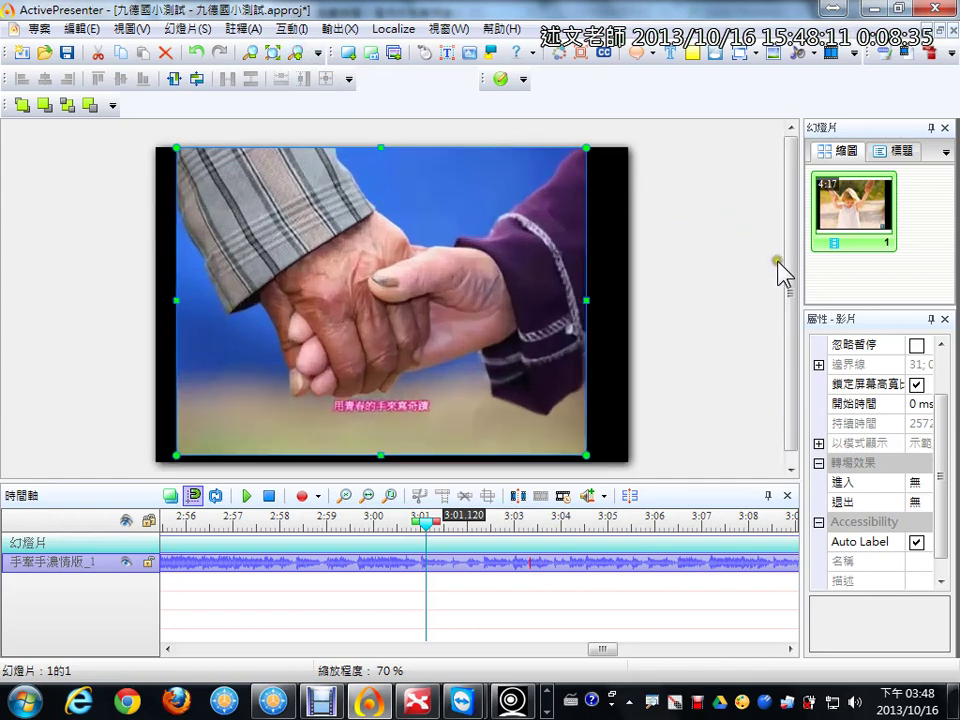
Widen the slide and properties panes, and deselect the video to show the slide's own properties
drag(797, 268, 728, 270)
click(683, 293)
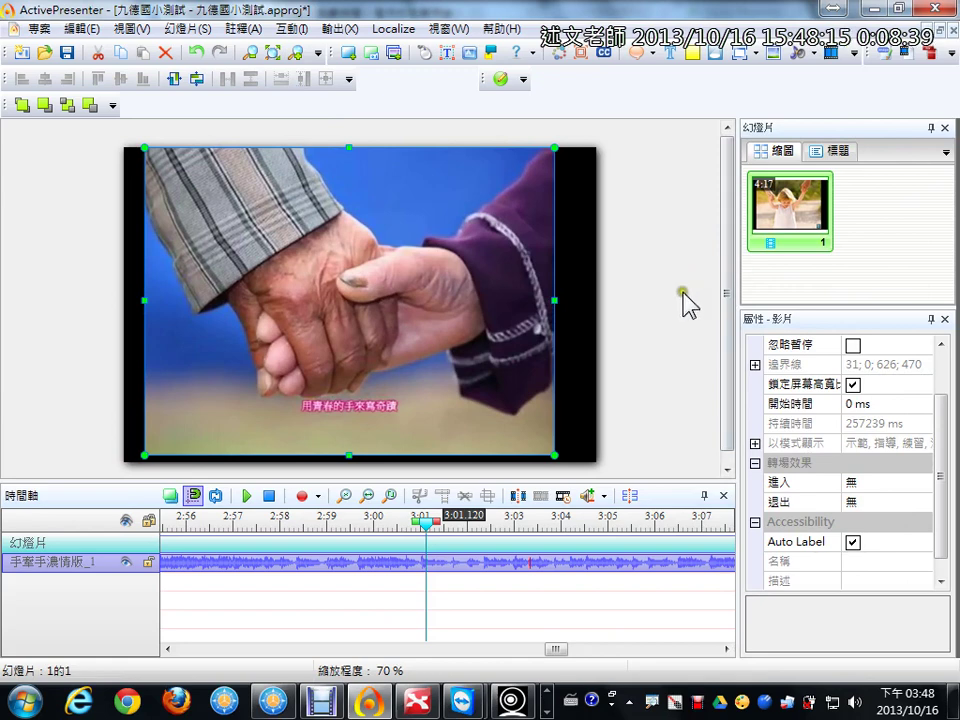
click(934, 426)
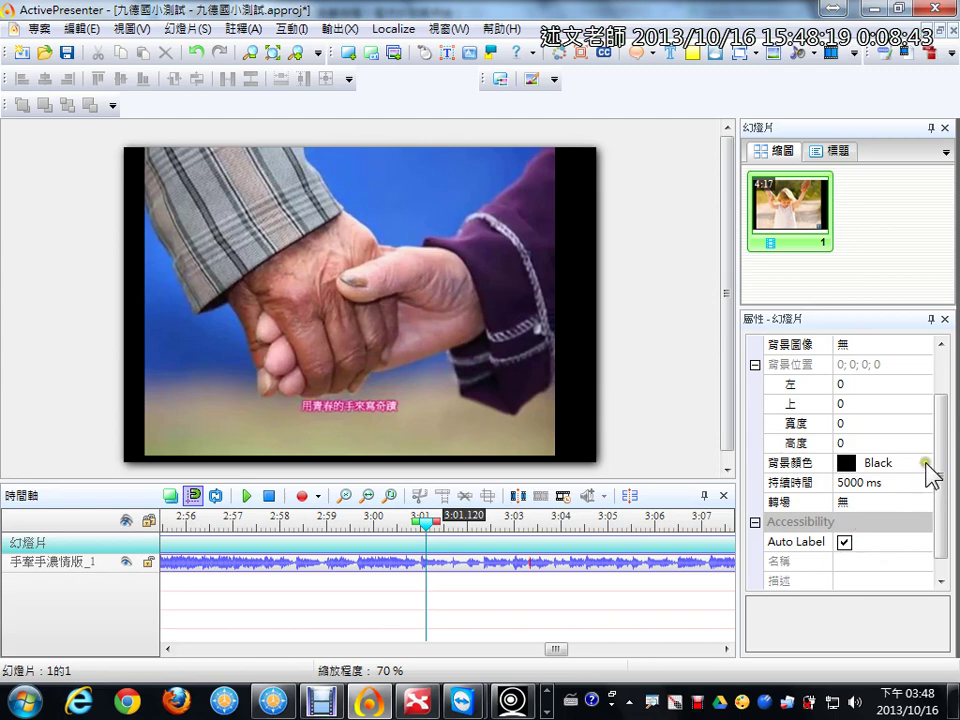
drag(830, 337, 831, 343)
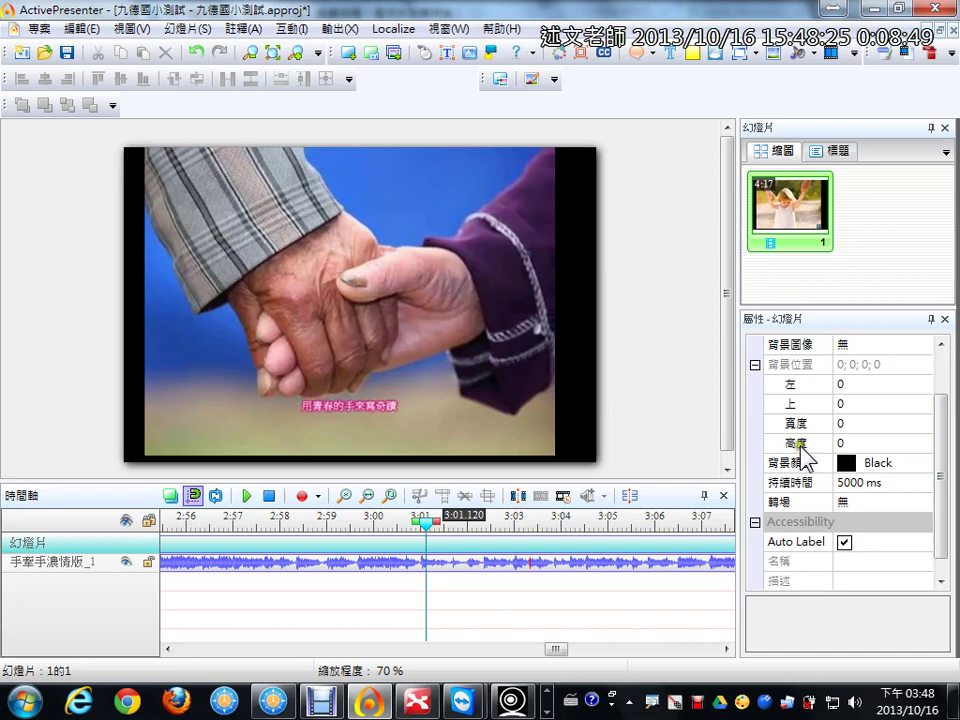
click(682, 360)
click(682, 360)
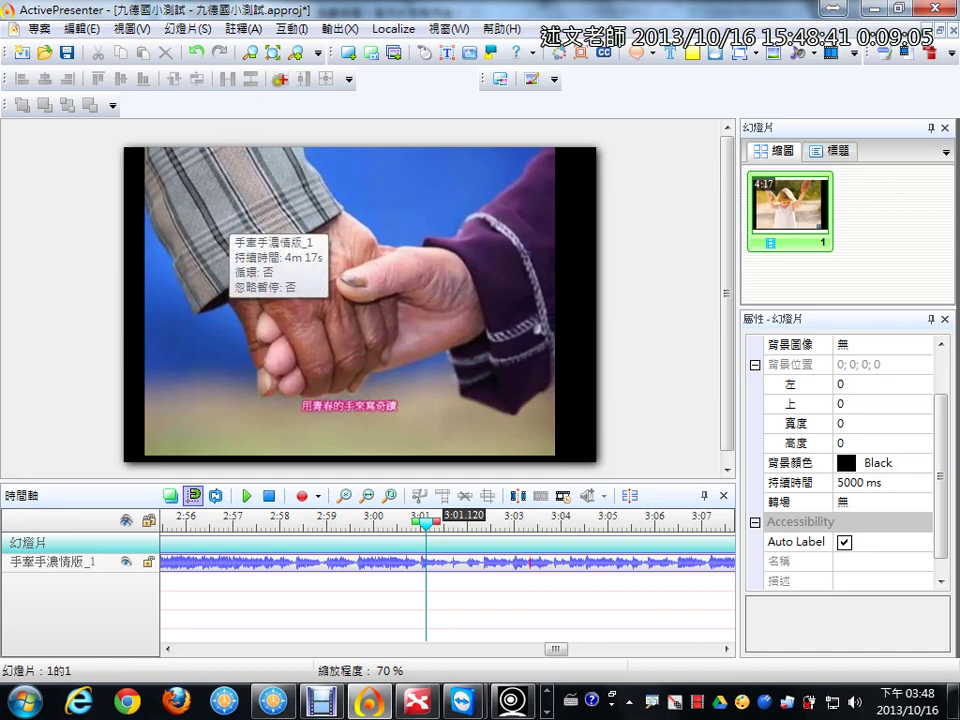
mouse_move(320, 72)
mouse_down()
mouse_move(270, 84)
mouse_move(218, 68)
mouse_move(265, 12)
mouse_move(322, 76)
mouse_move(262, 80)
mouse_up()
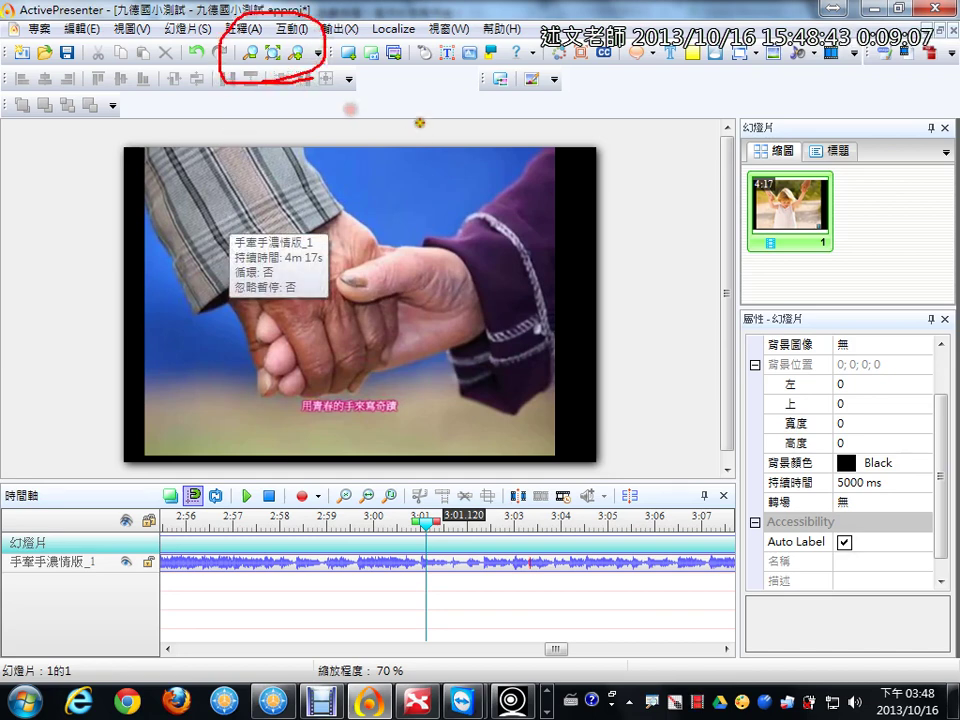
mouse_move(420, 123)
mouse_down()
mouse_move(490, 125)
mouse_move(502, 106)
mouse_up()
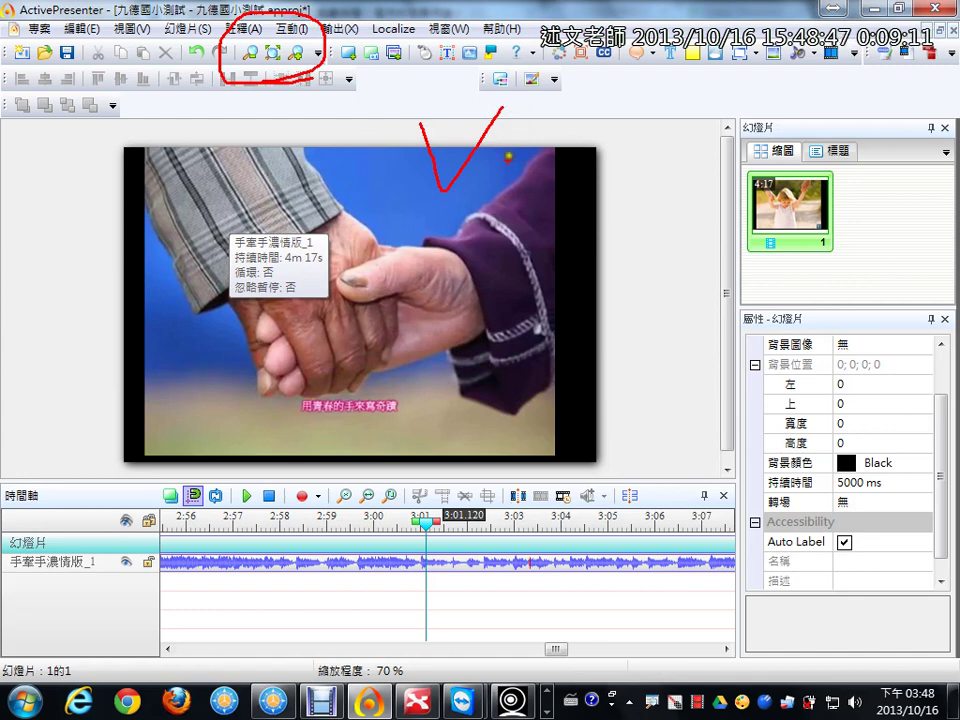
drag(331, 476, 407, 522)
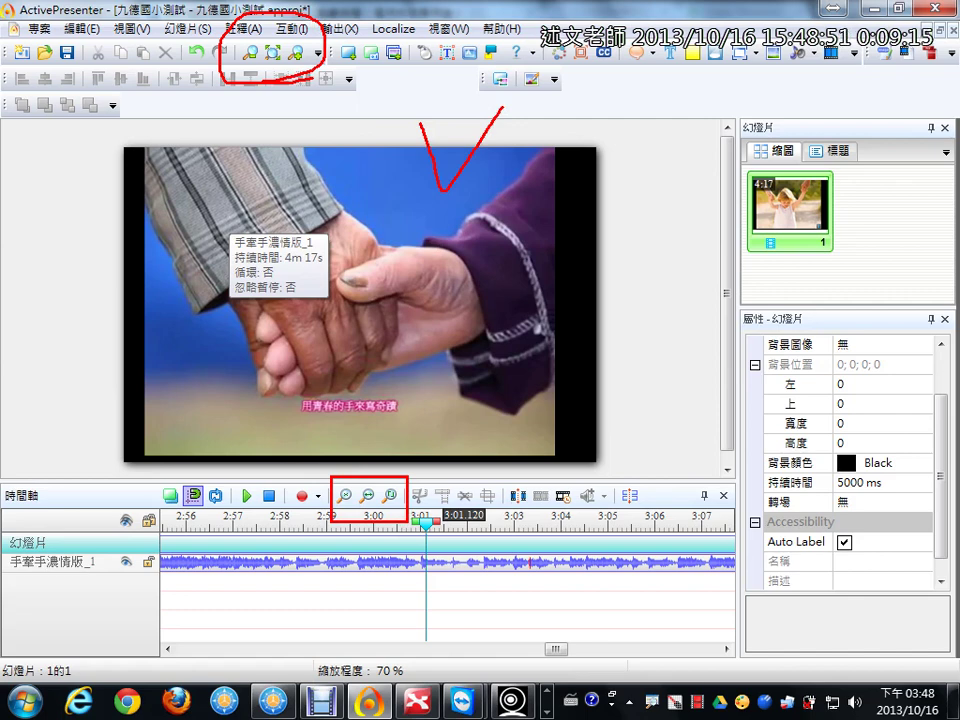
key(Escape)
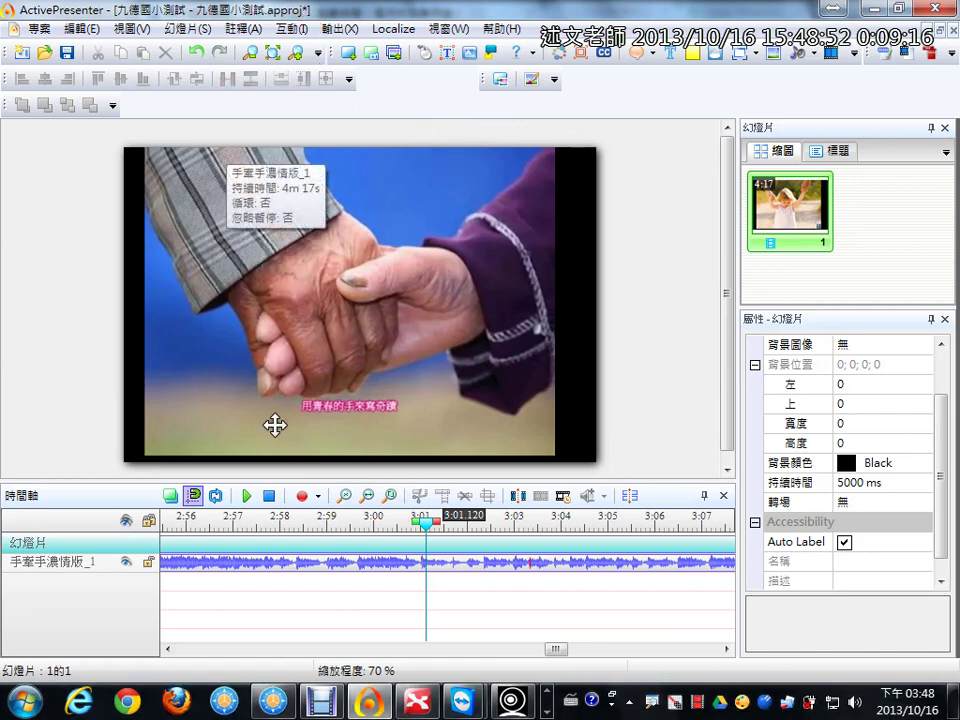
Try the timeline's zoom levels and fit the slide's full duration to the timeline's width
click(343, 495)
click(343, 495)
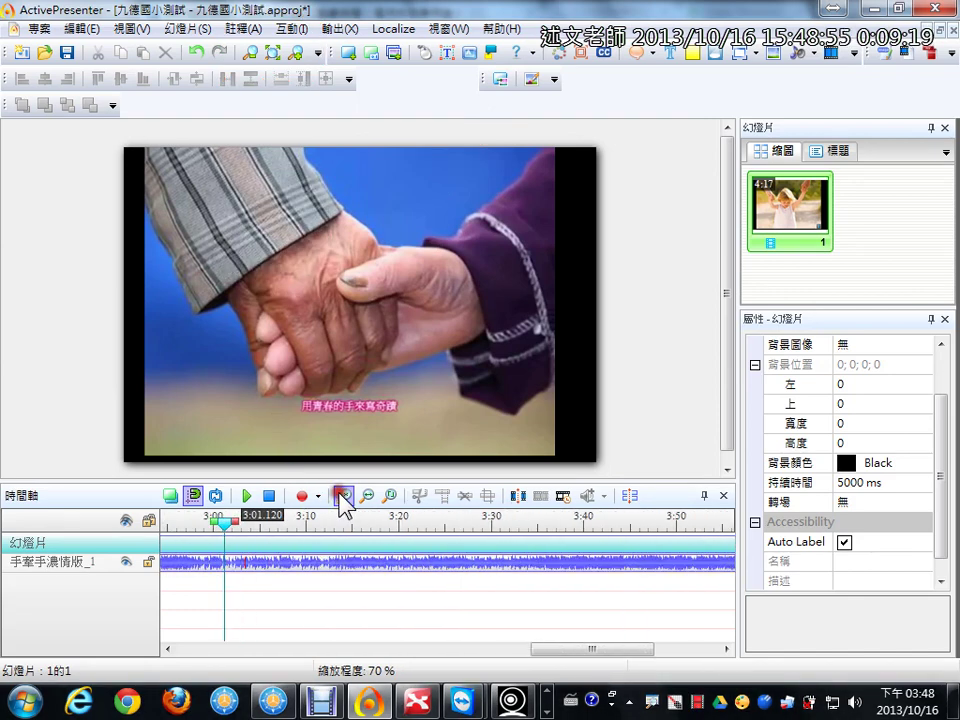
click(343, 495)
click(343, 495)
click(343, 495)
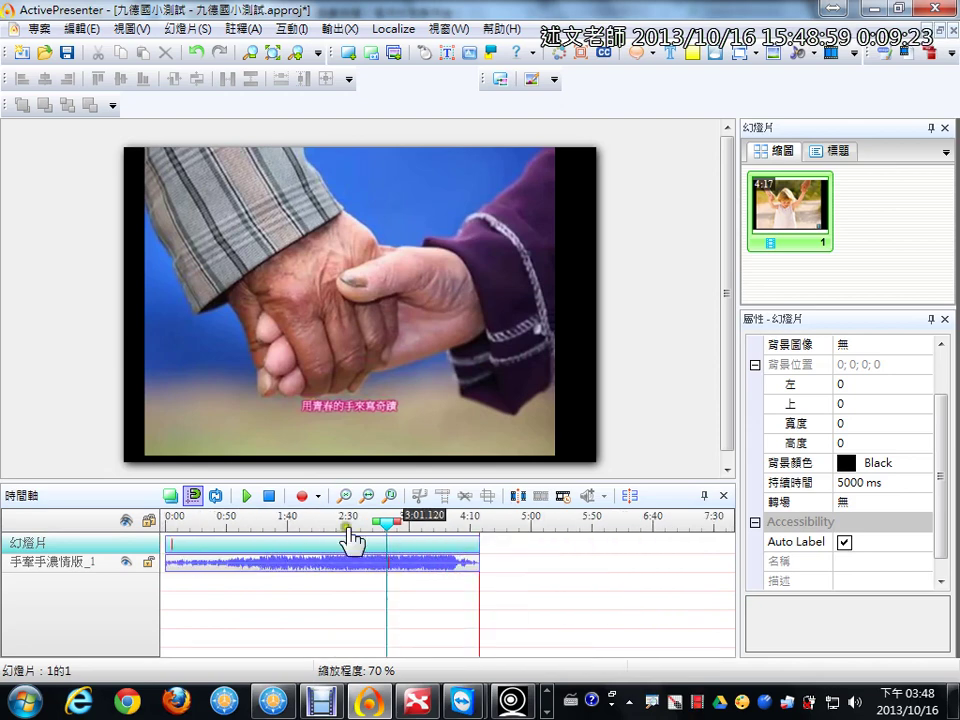
click(390, 495)
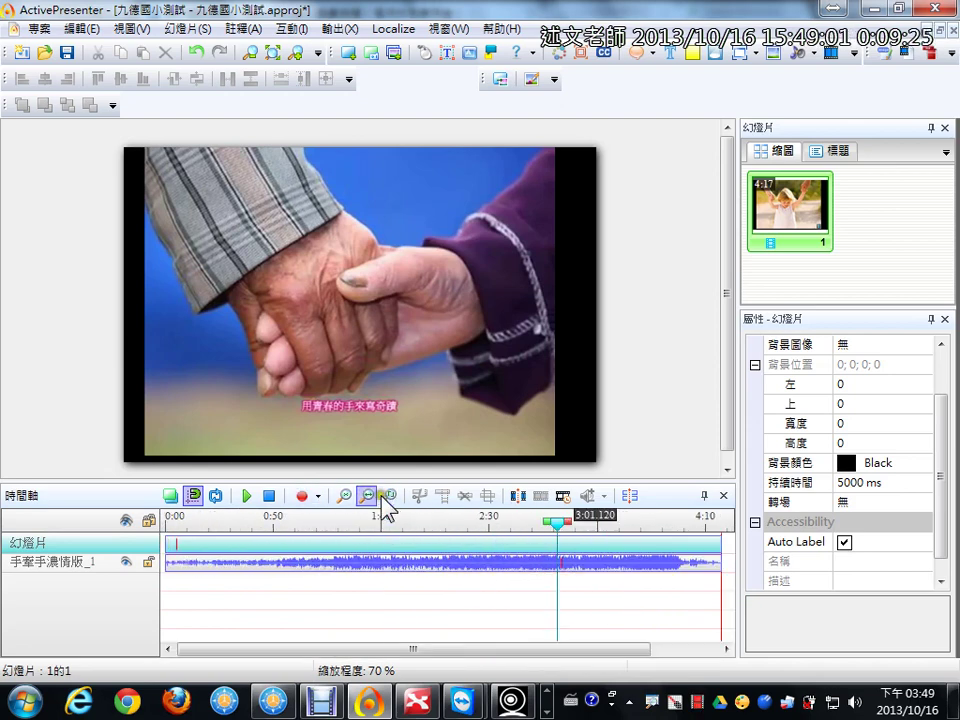
click(366, 497)
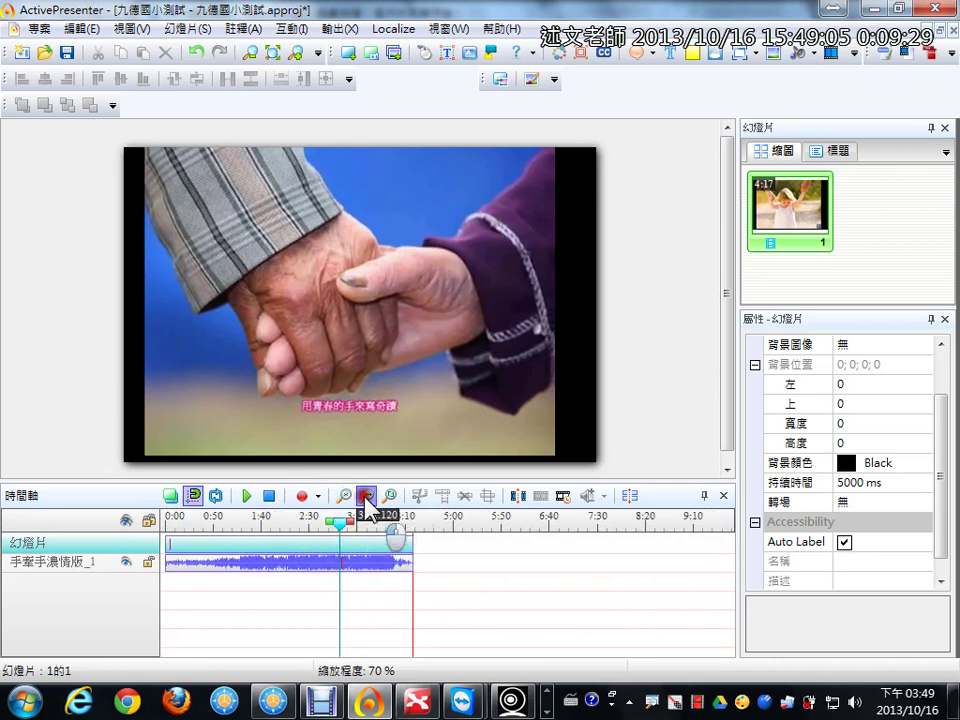
click(366, 498)
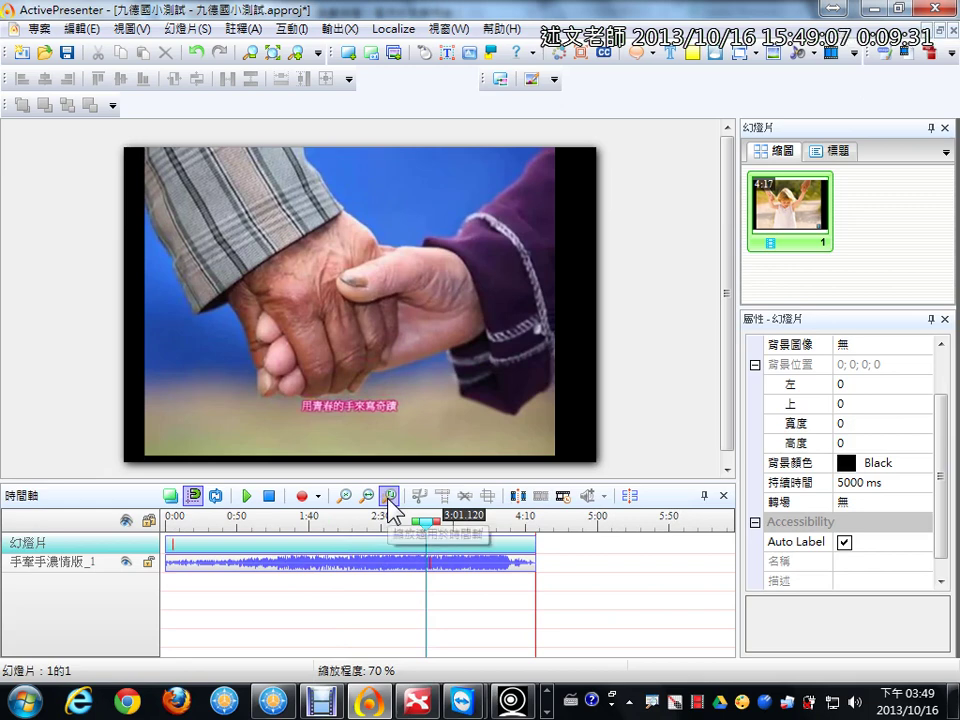
click(388, 497)
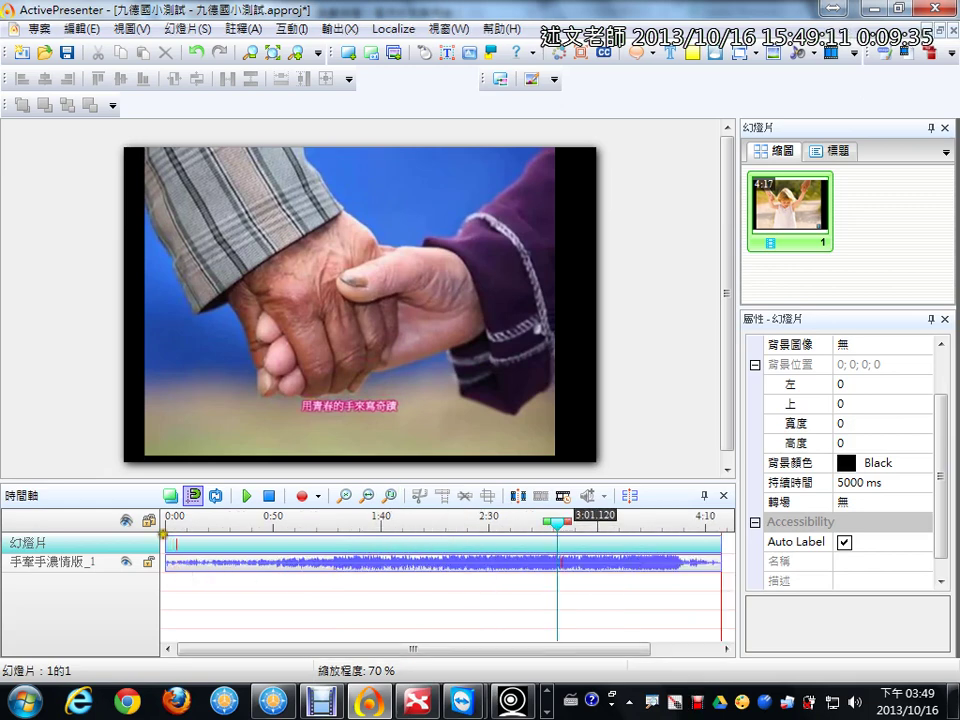
mouse_move(160, 571)
mouse_down()
mouse_move(234, 588)
mouse_move(718, 589)
mouse_move(727, 516)
mouse_move(100, 521)
mouse_up()
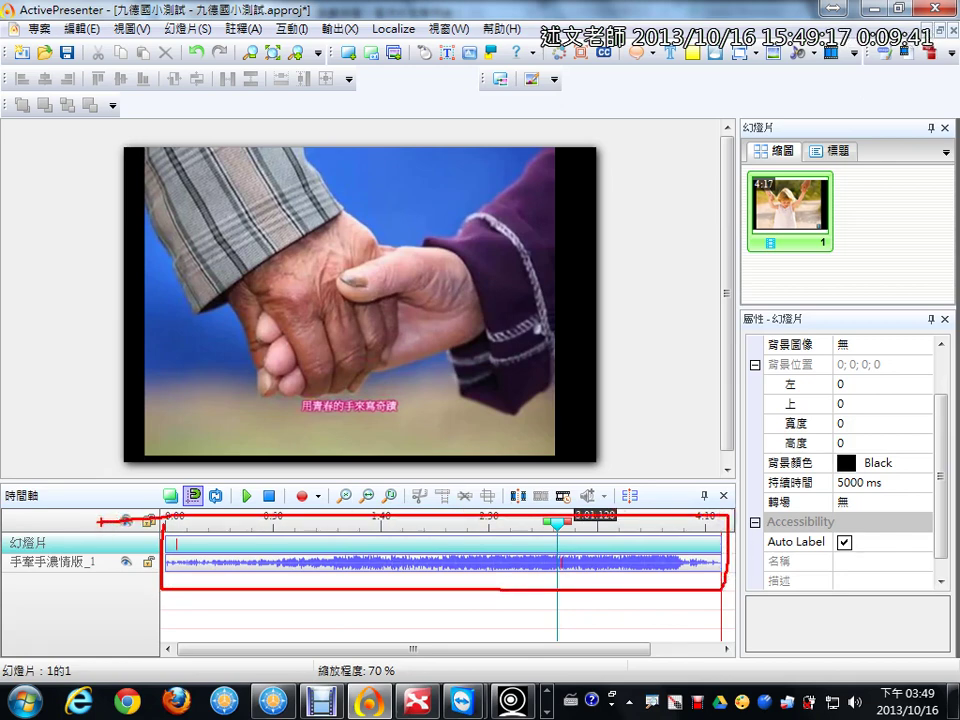
key(Escape)
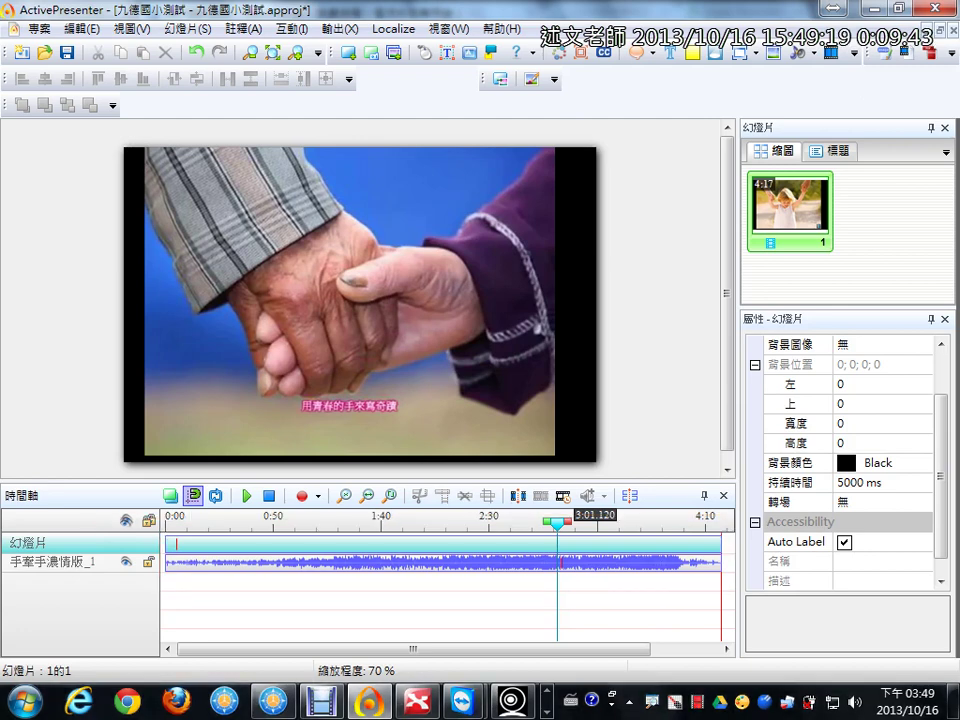